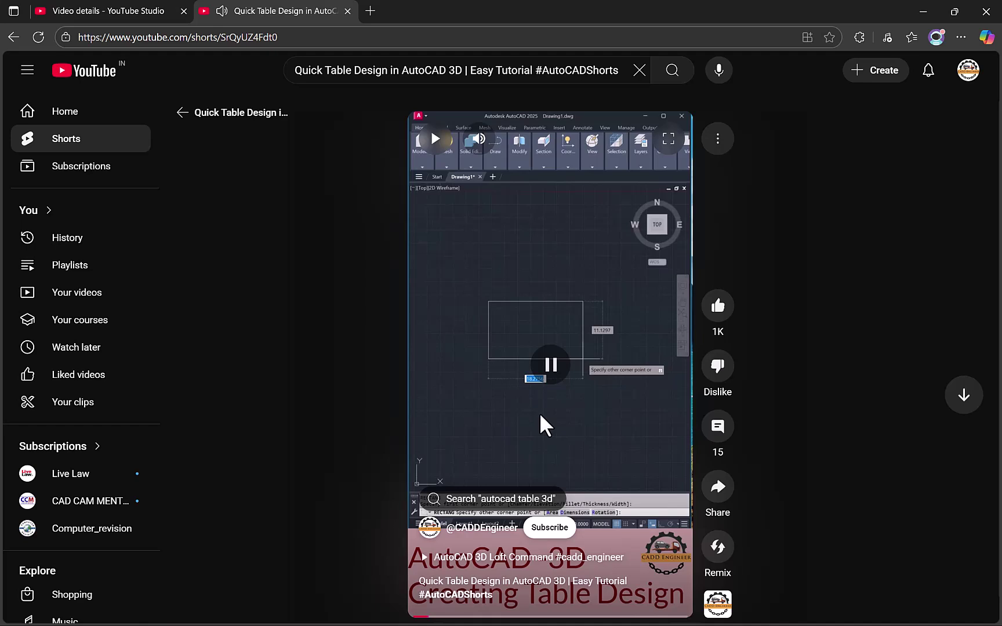
# - Read through the Short's comments and their 12 replies, then close the comments
pyautogui.click(716, 428)
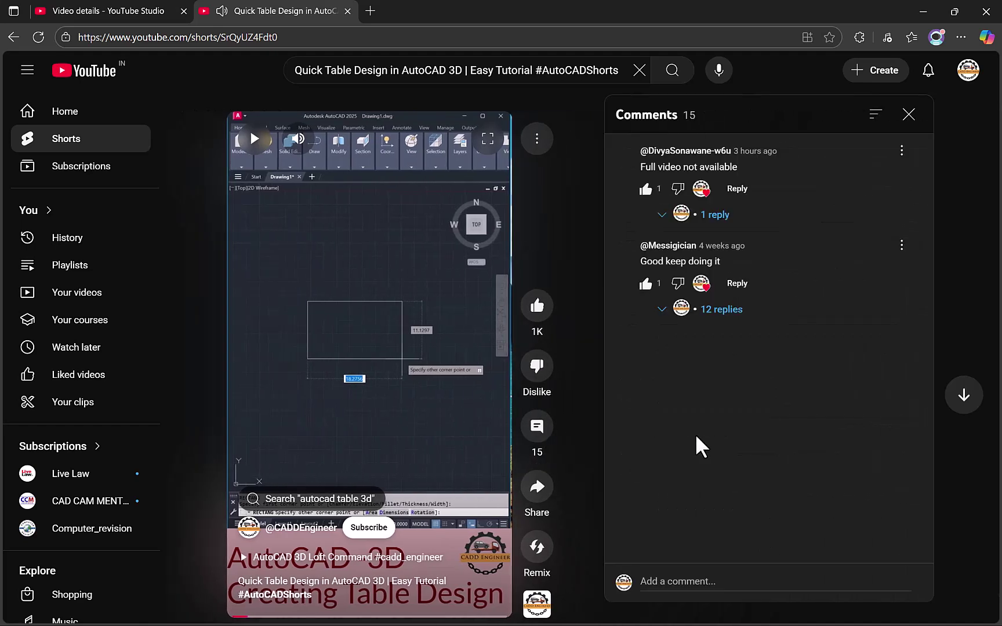
pyautogui.click(714, 312)
pyautogui.scroll(-8, 797, 445)
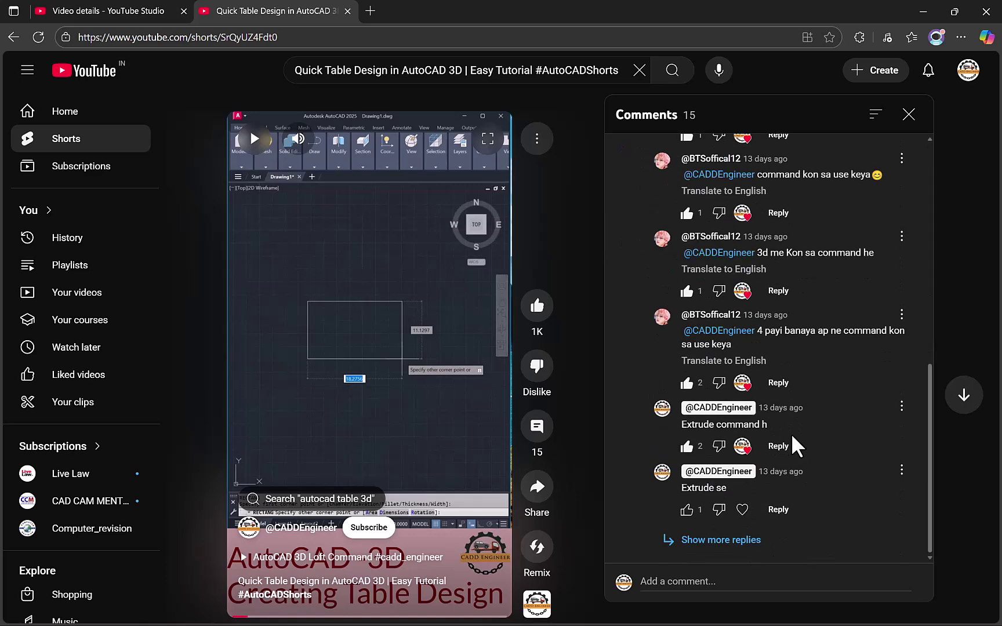
pyautogui.scroll(8, 849, 449)
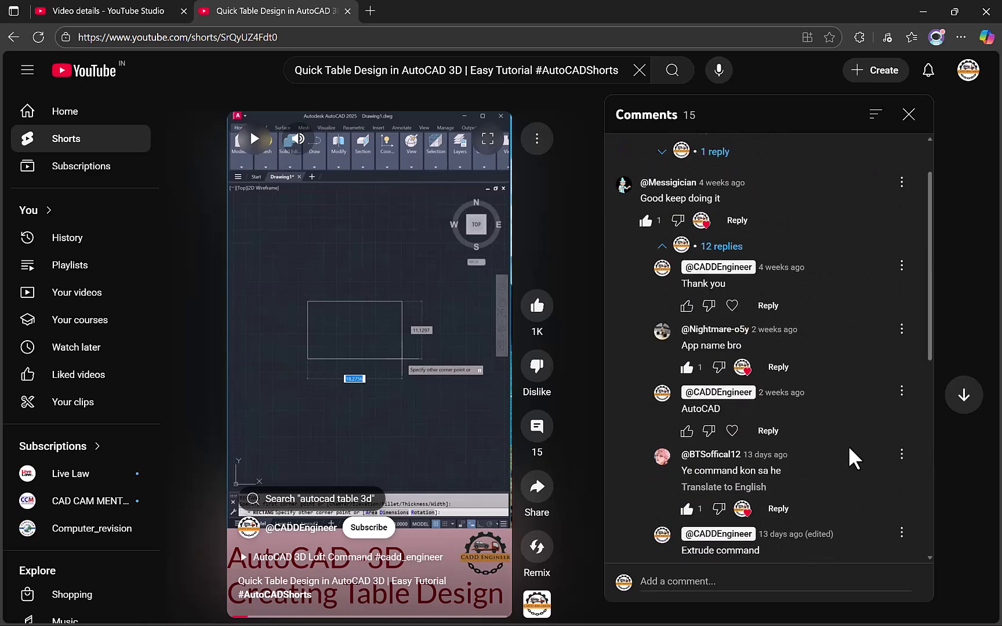
pyautogui.scroll(1, 849, 429)
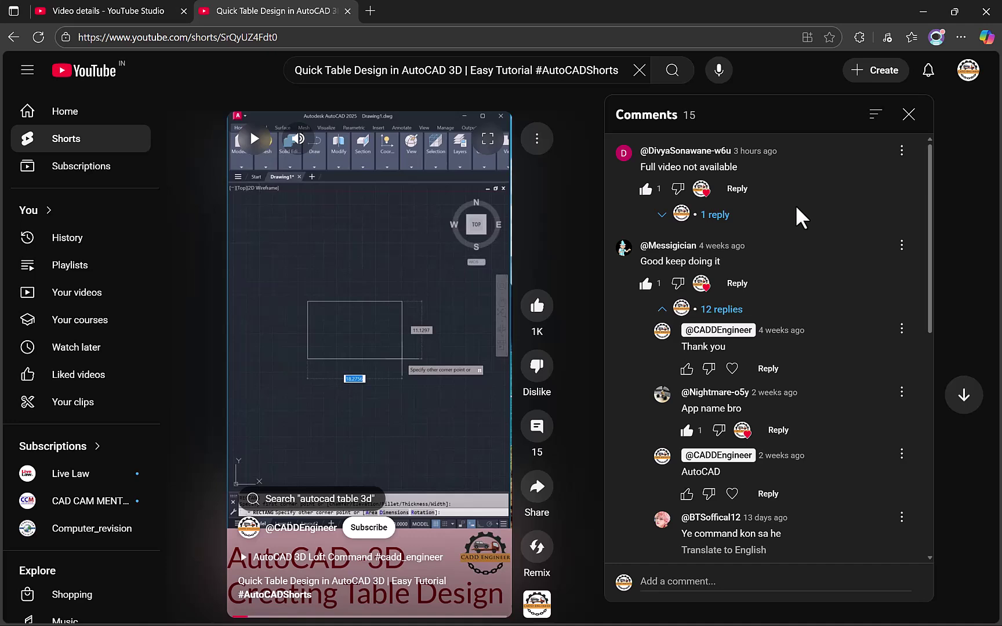
pyautogui.moveTo(637, 164); pyautogui.dragTo(745, 168)
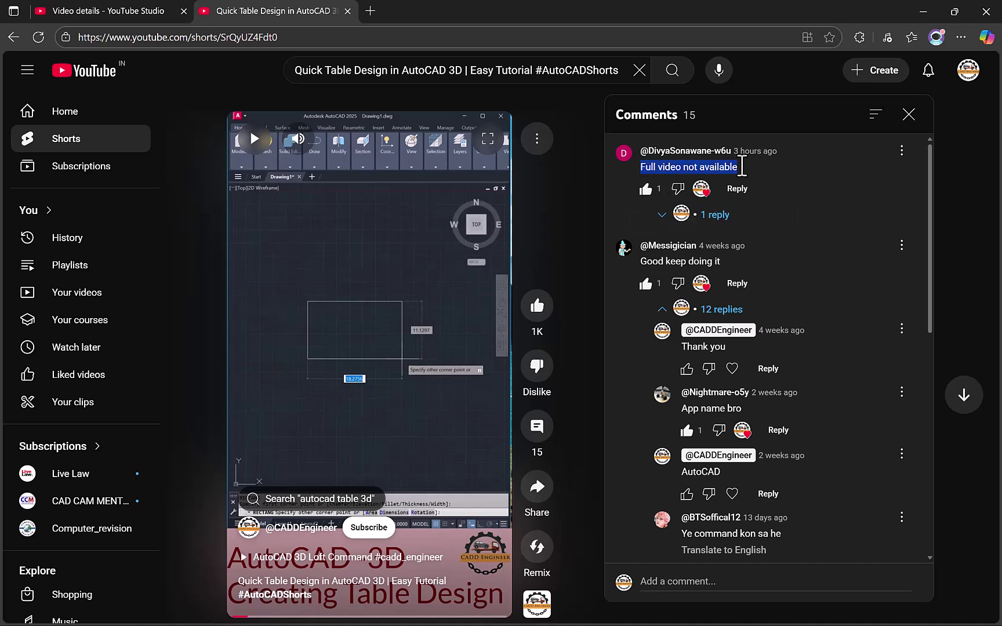
pyautogui.click(787, 190)
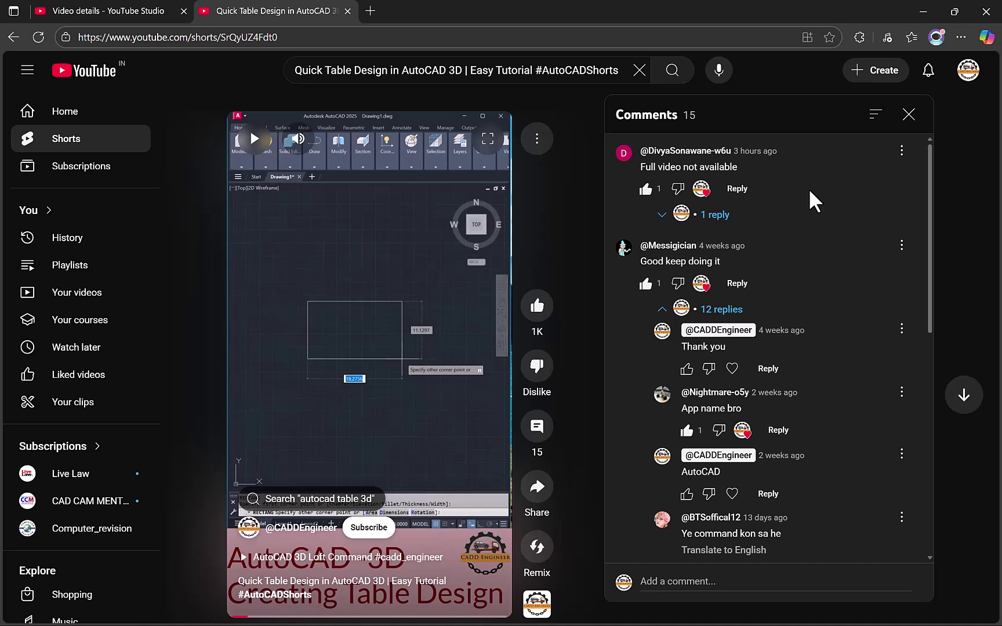
pyautogui.click(909, 116)
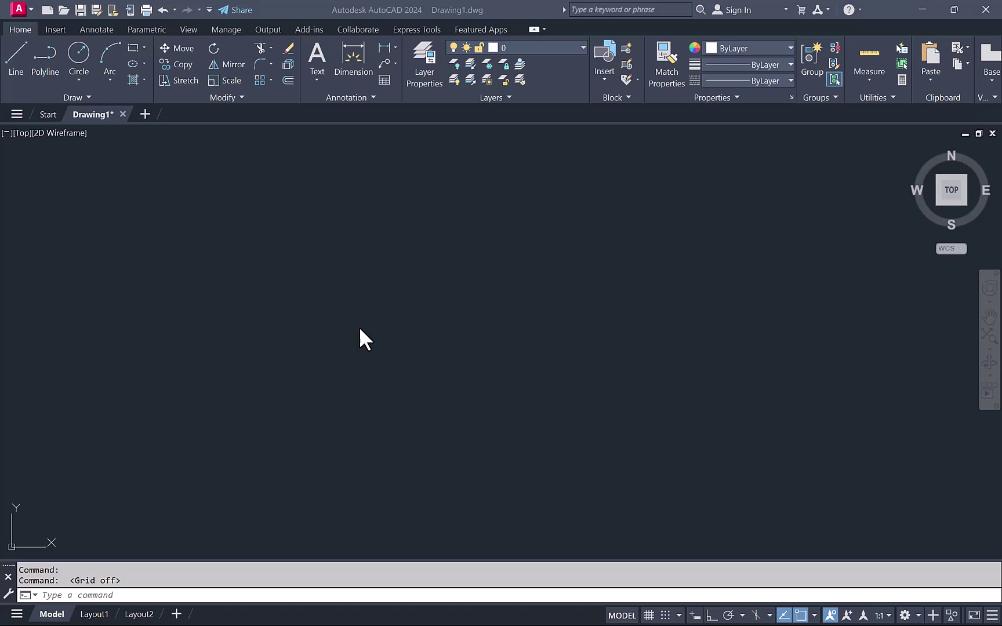
# - Add the Workspace switcher to Quick Access, switch to 3D Modeling, and dismiss Activity Insights
pyautogui.click(208, 11)
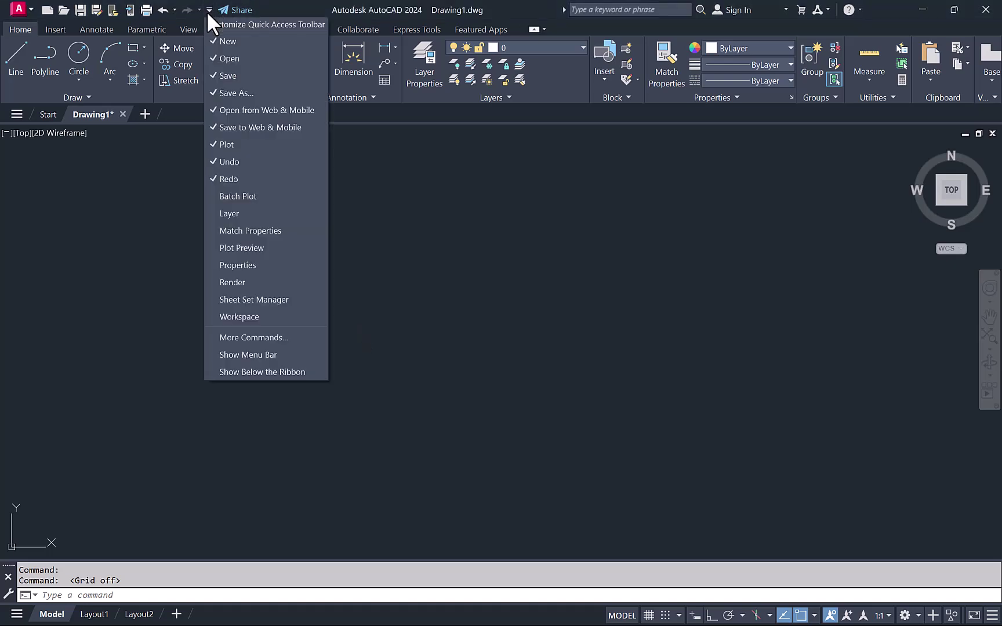
pyautogui.click(233, 316)
pyautogui.click(278, 10)
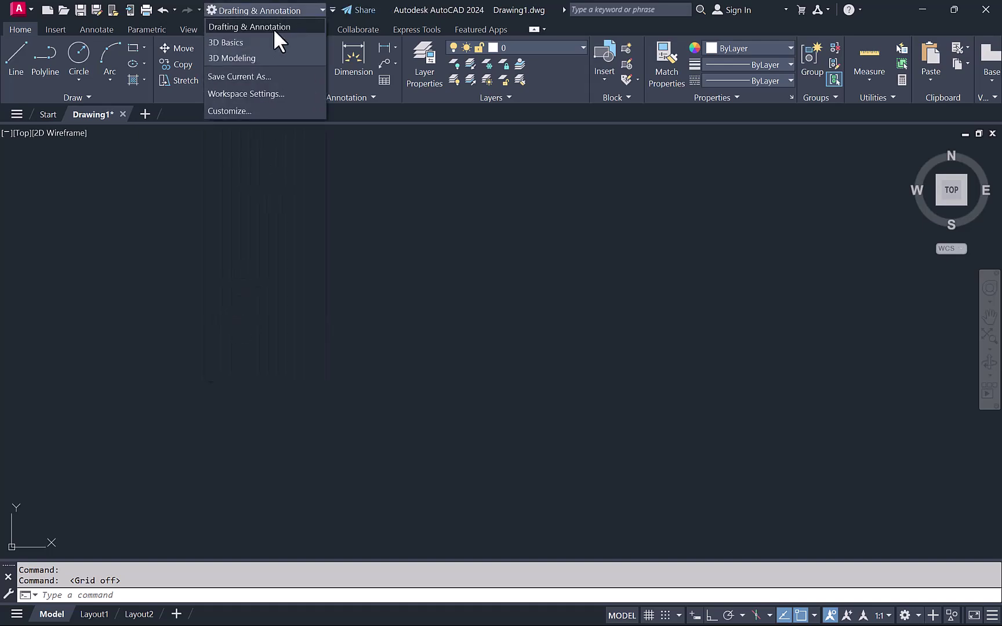
pyautogui.click(269, 58)
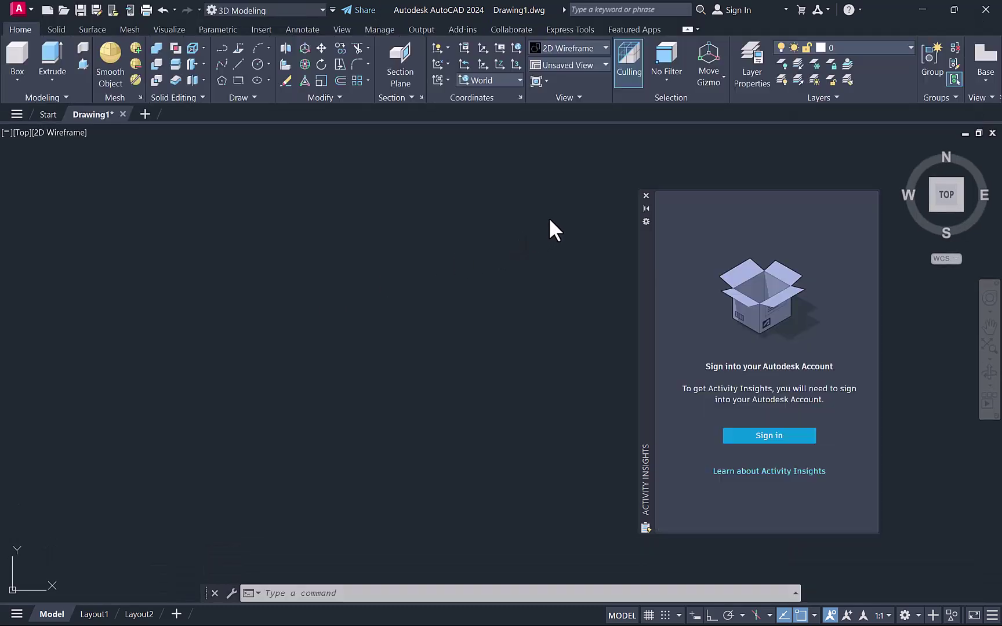
pyautogui.click(646, 196)
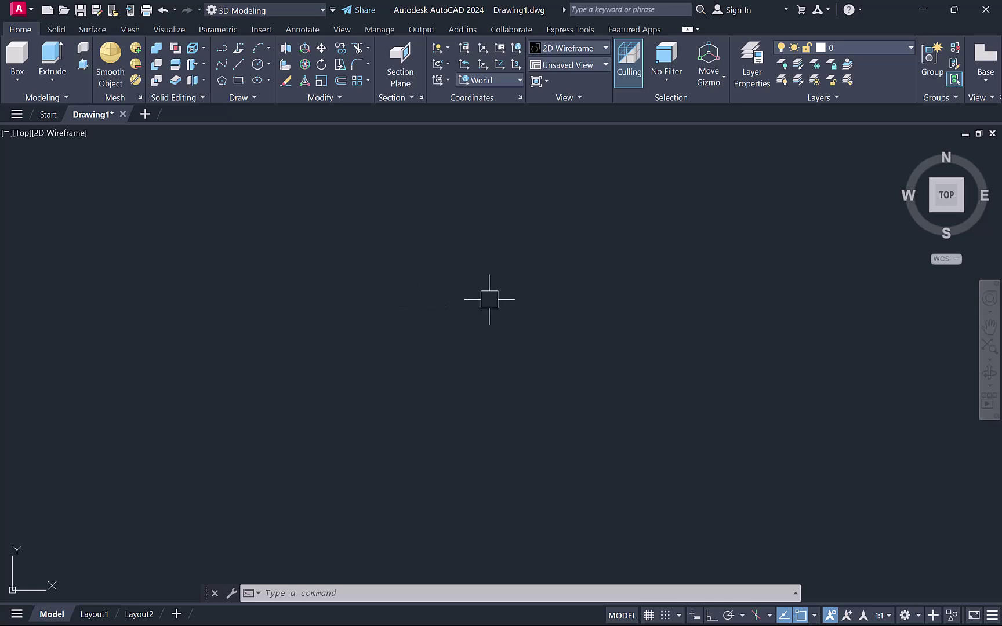
# - Draw a 30 x 15 rectangle with the REC command and centre it in the view
pyautogui.press('Escape')
pyautogui.press('Escape')
pyautogui.press('Escape')
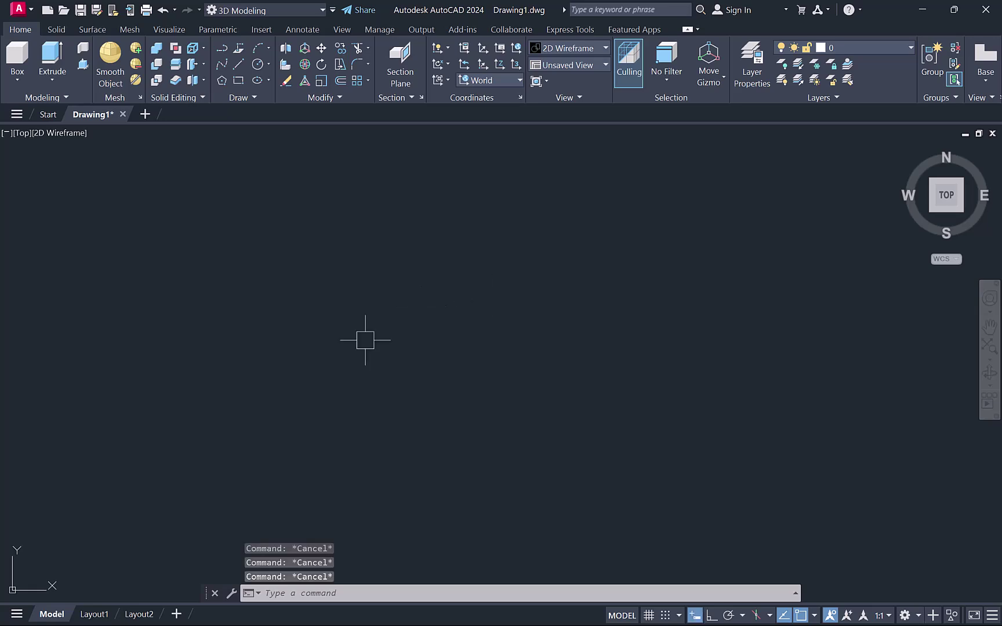
pyautogui.write('REC')
pyautogui.press('Return')
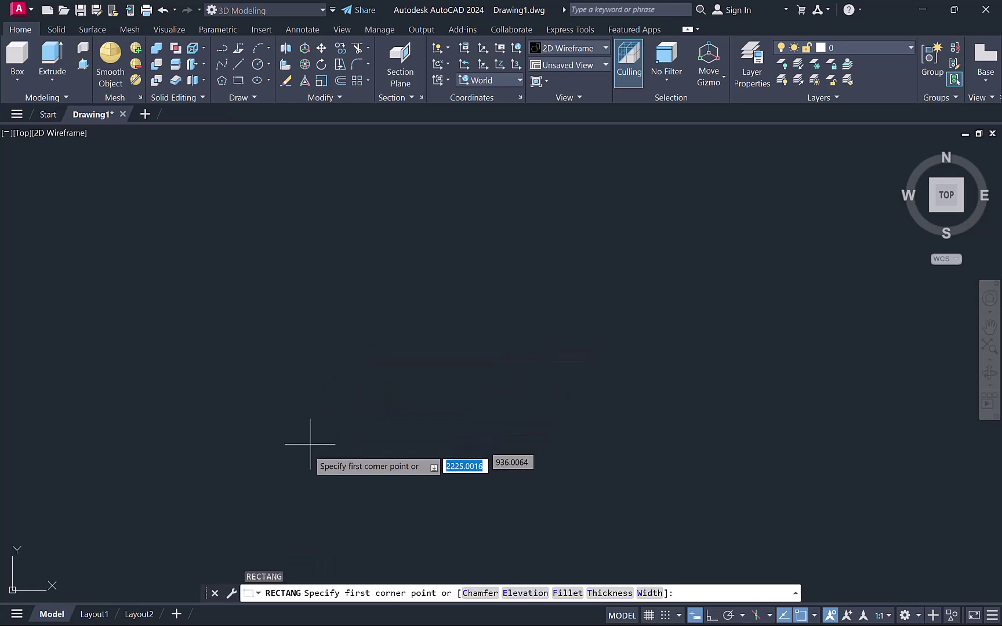
pyautogui.click(304, 454)
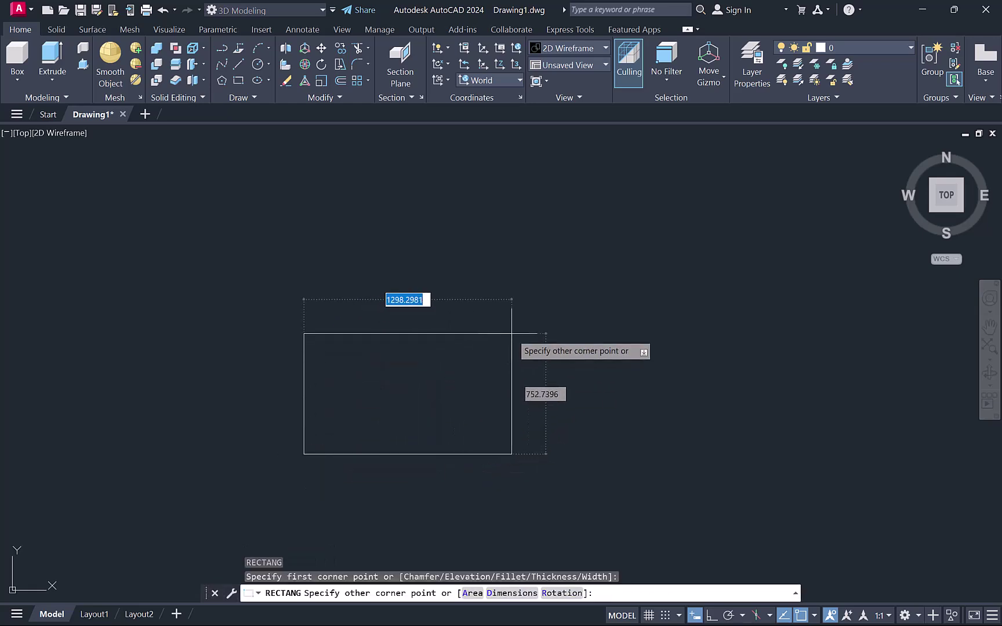
pyautogui.write('30')
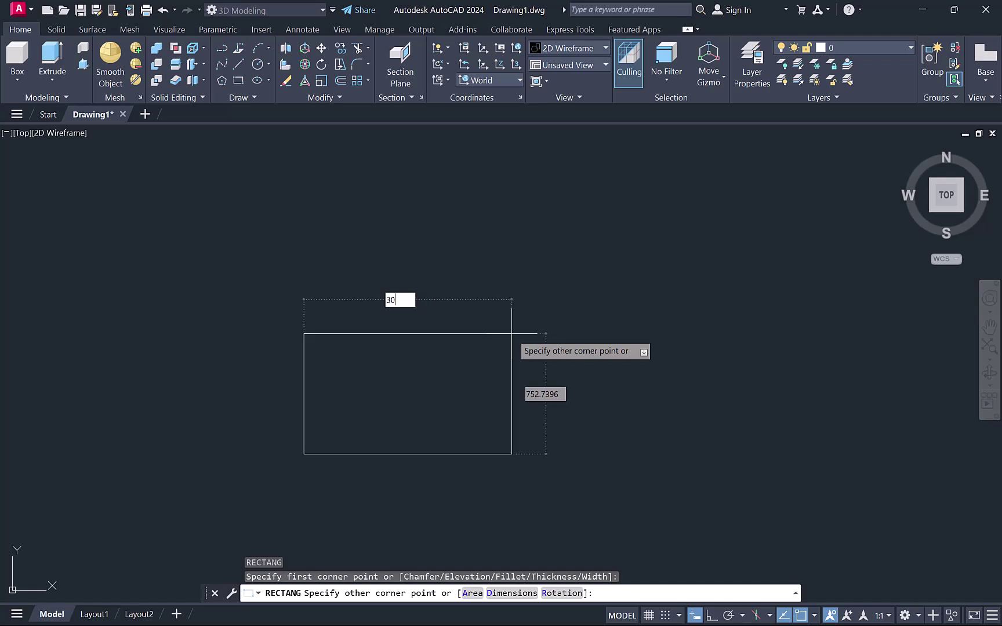
pyautogui.press('Tab')
pyautogui.write('15')
pyautogui.press('Return')
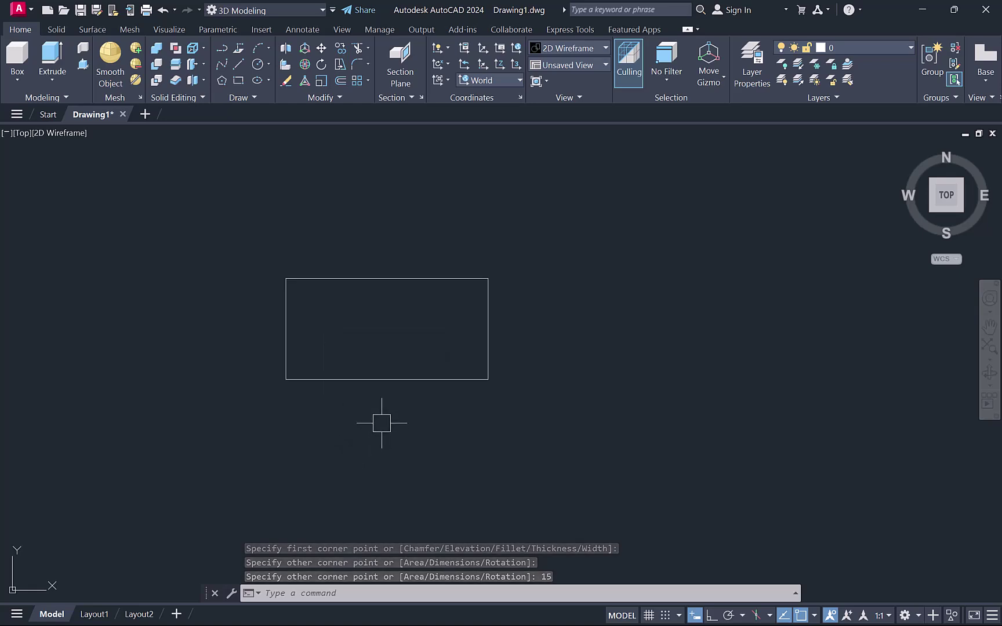
pyautogui.scroll(4, 361, 369)
pyautogui.moveTo(361, 369); pyautogui.dragTo(366, 384, button='middle')
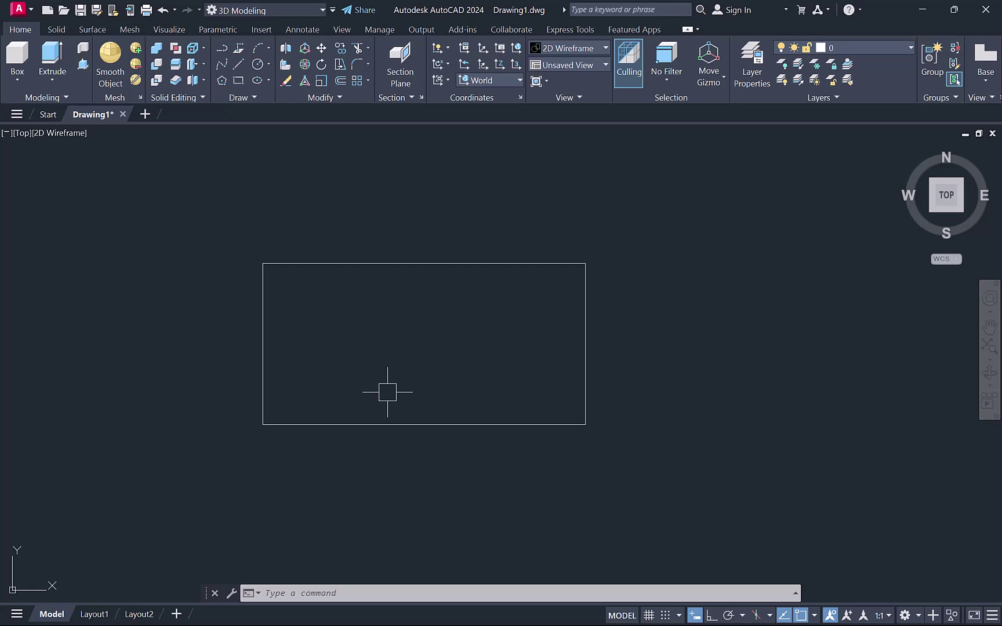
# - Explode the rectangle into four separate lines
pyautogui.write('X')
pyautogui.press('Return')
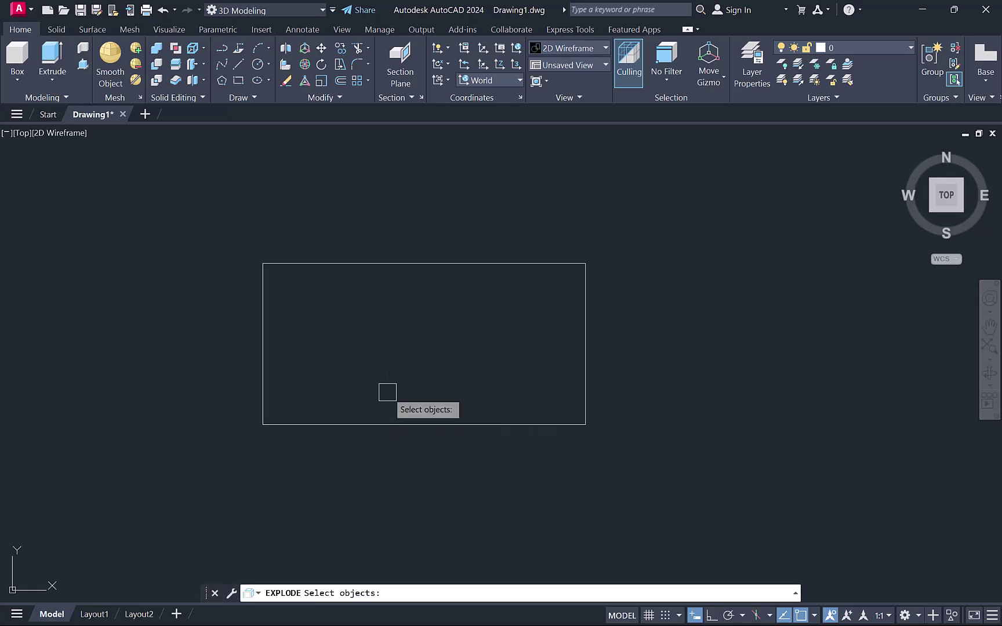
pyautogui.click(367, 424)
pyautogui.press('Return')
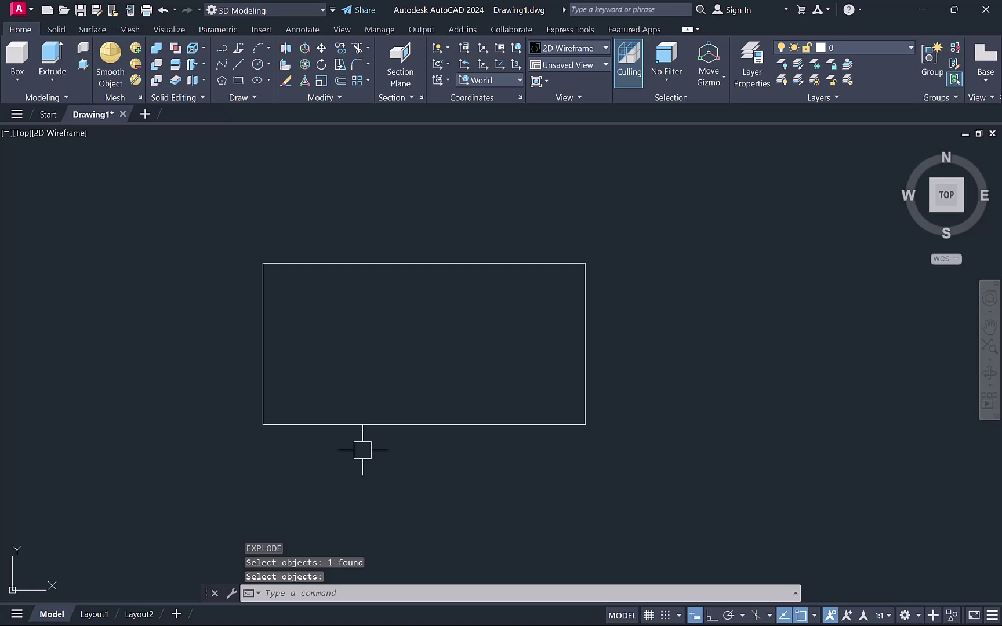
# - Offset the bottom, left, top and right edges 2 units inward
pyautogui.write('O')
pyautogui.press('Return')
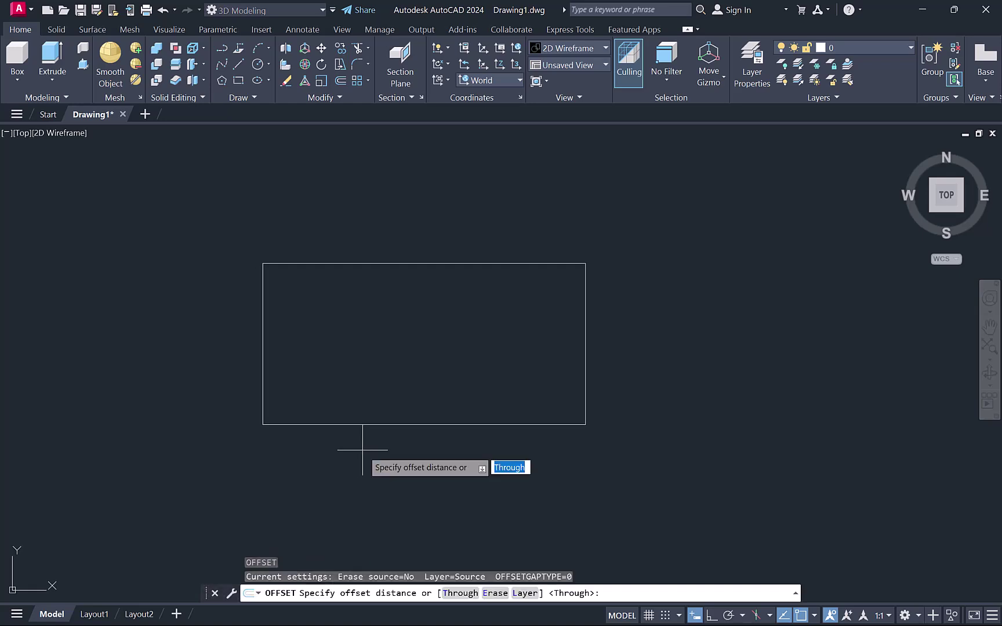
pyautogui.write('2')
pyautogui.press('Return')
pyautogui.click(349, 424)
pyautogui.click(367, 365)
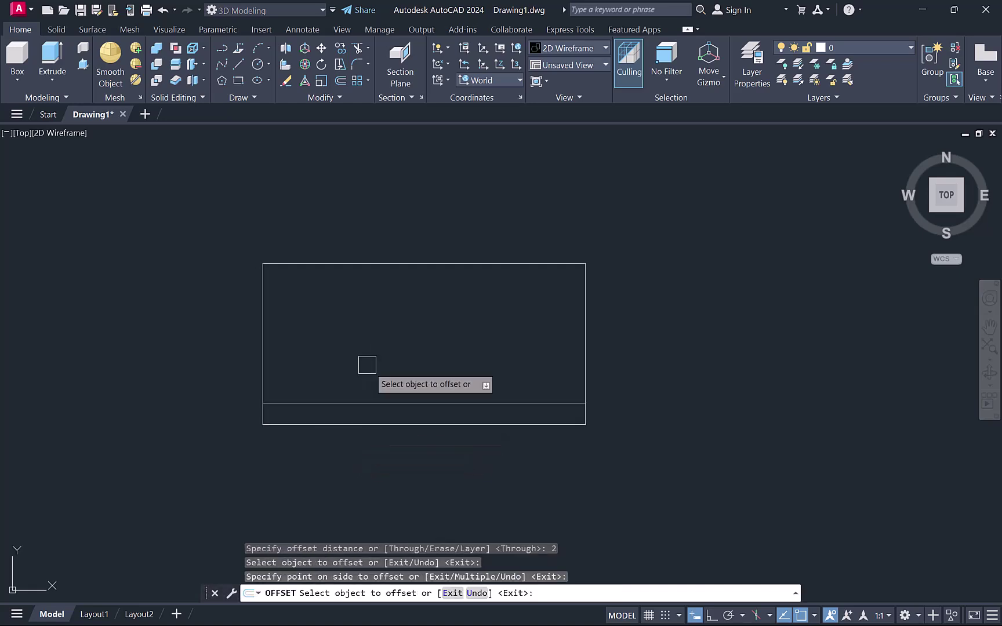
pyautogui.click(265, 344)
pyautogui.click(374, 341)
pyautogui.click(407, 267)
pyautogui.click(427, 318)
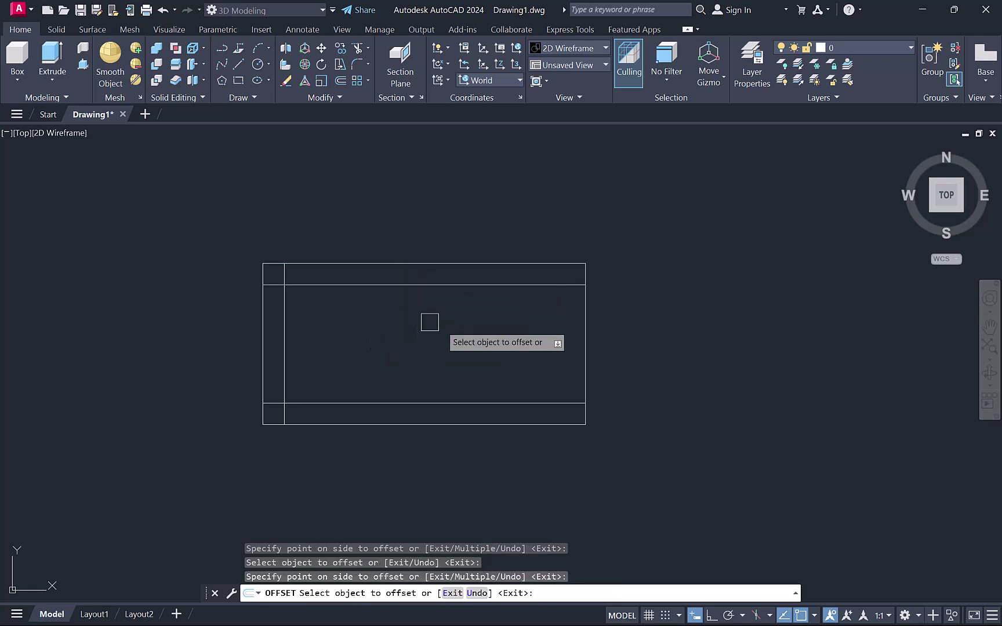
pyautogui.click(593, 353)
pyautogui.click(458, 353)
pyautogui.press('Escape')
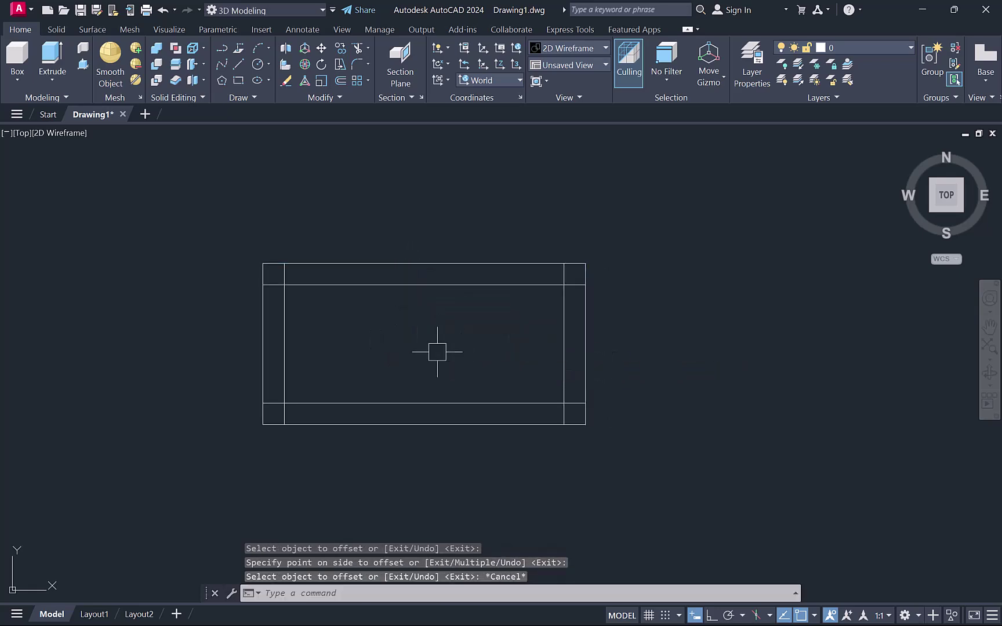
# - Draw a radius-1 circle at the top-left inner corner intersection
pyautogui.write('C')
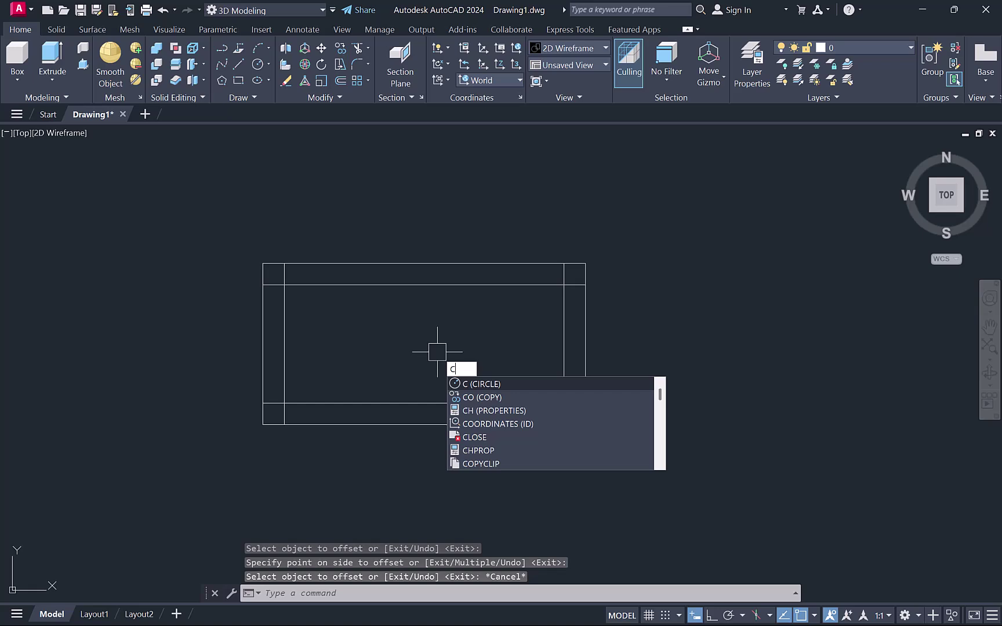
pyautogui.press('Return')
pyautogui.click(284, 285)
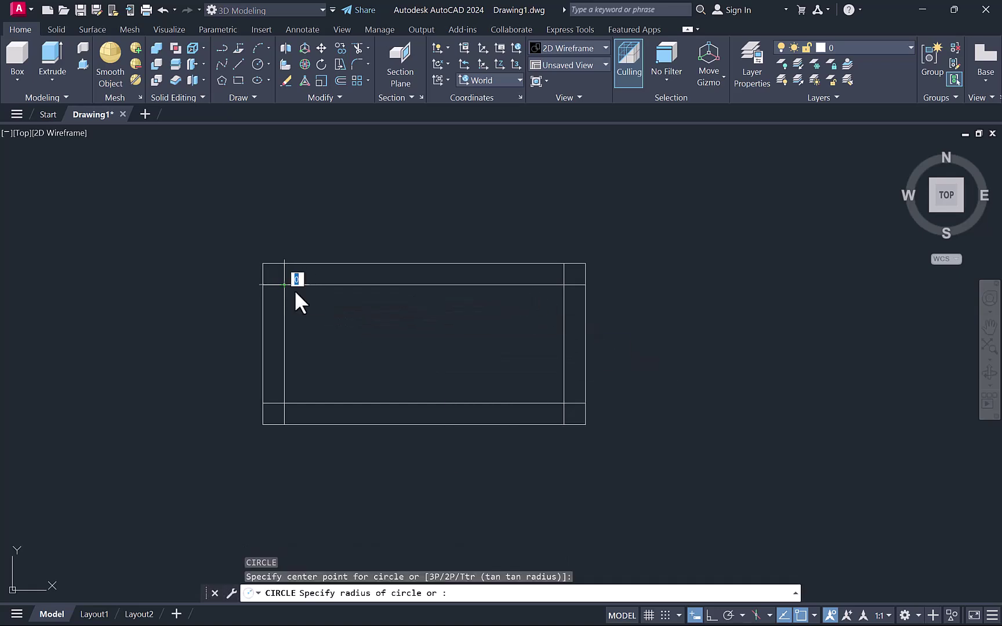
pyautogui.write('1.7876')
pyautogui.press('Return')
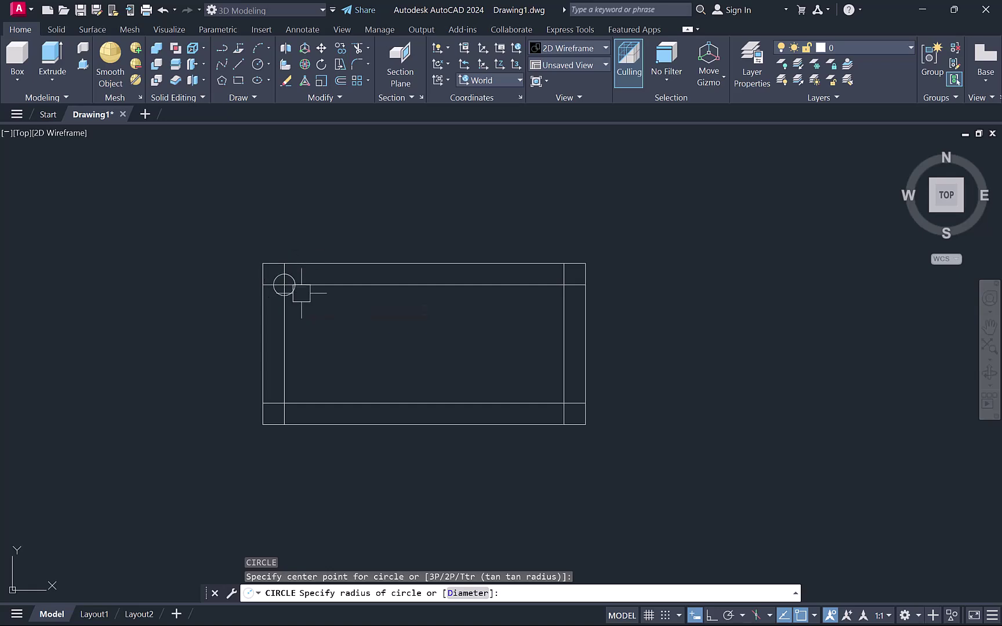
# - Copy the circle from its centre to the top-right, bottom-right and bottom-left inner corners
pyautogui.click(293, 289)
pyautogui.write('CO')
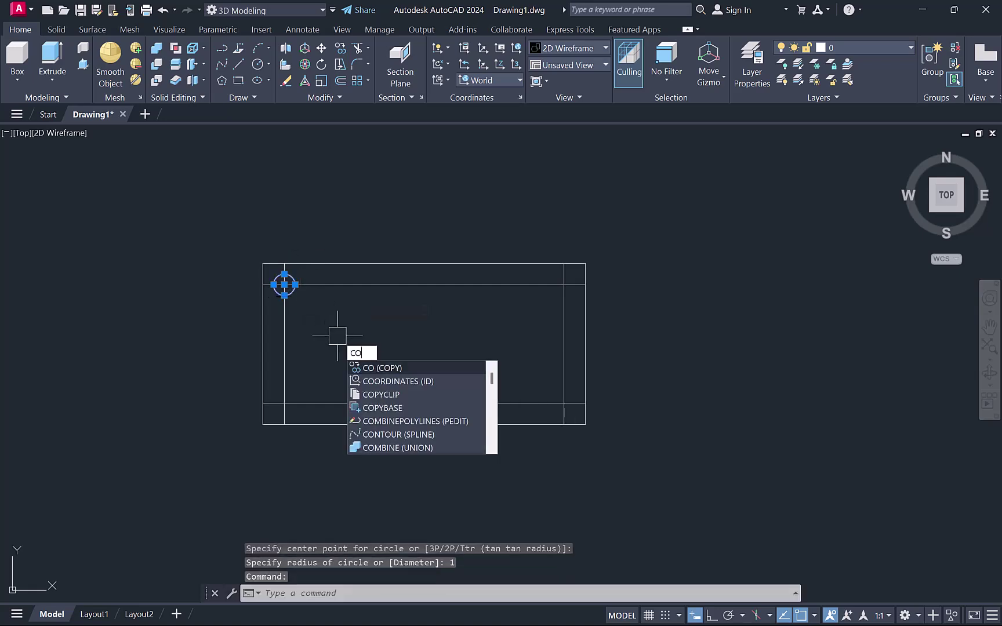
pyautogui.press('Return')
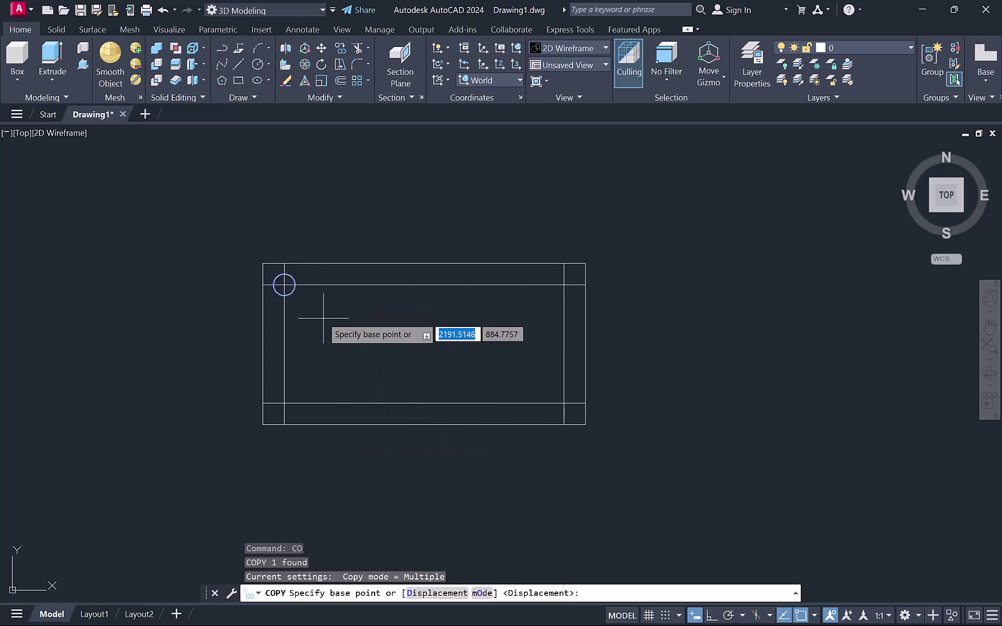
pyautogui.click(284, 285)
pyautogui.click(564, 285)
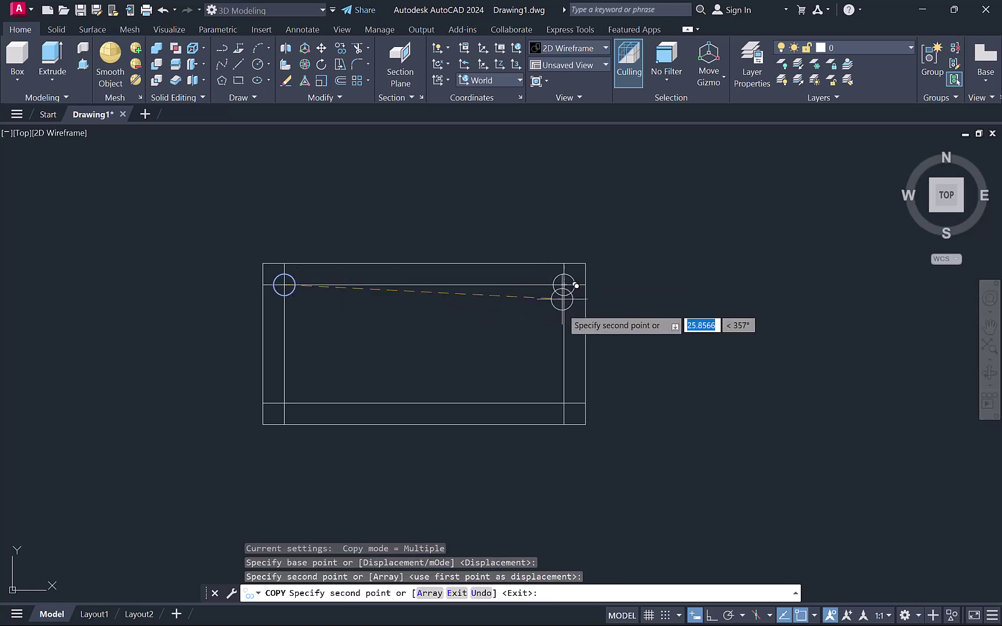
pyautogui.click(571, 400)
pyautogui.click(284, 403)
pyautogui.press('Escape')
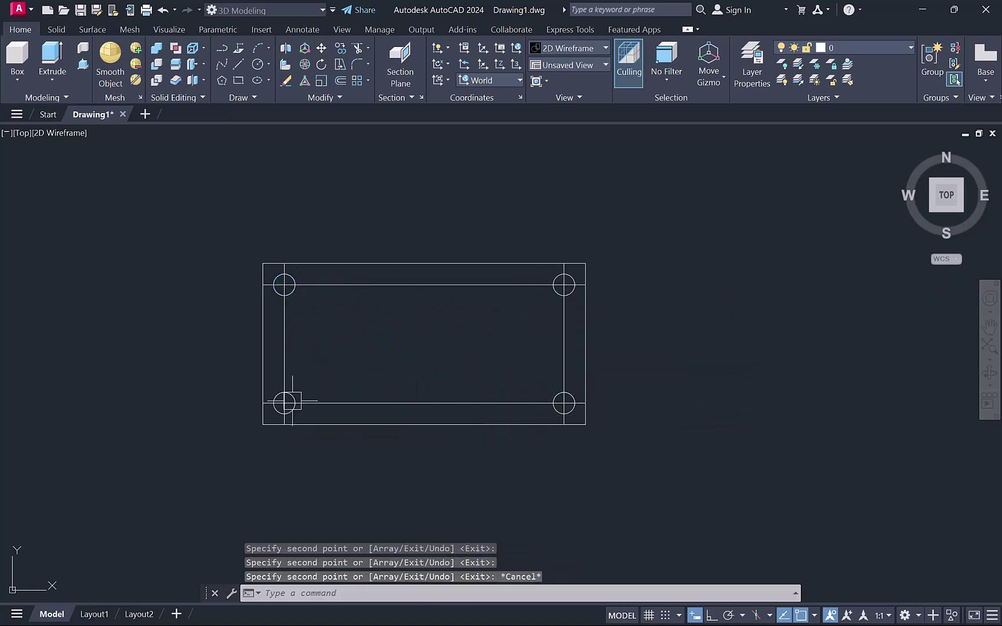
# - Delete the four inner offset lines
pyautogui.click(365, 284)
pyautogui.click(285, 336)
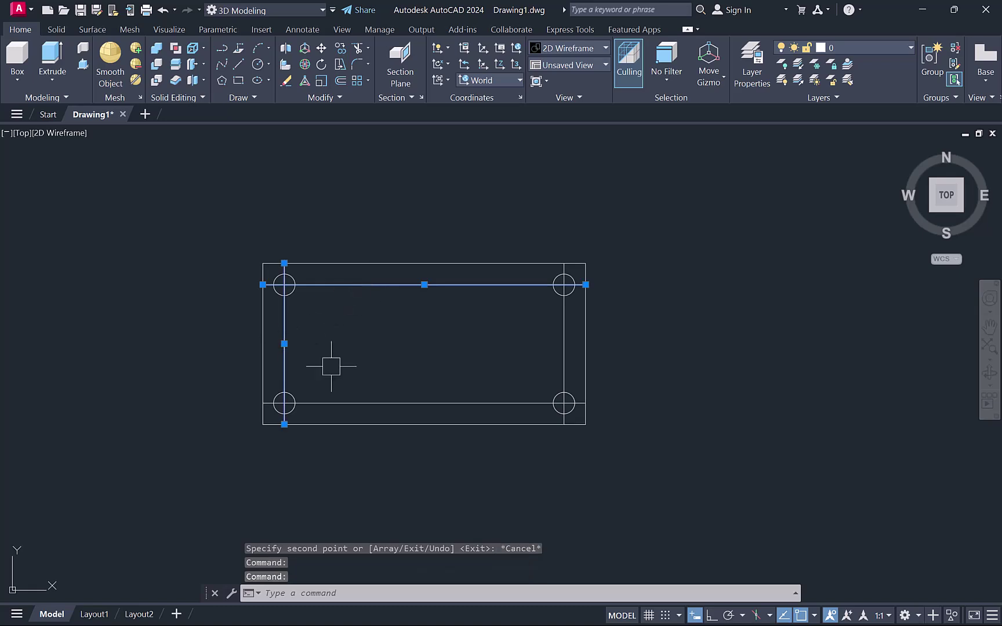
pyautogui.click(364, 402)
pyautogui.click(561, 323)
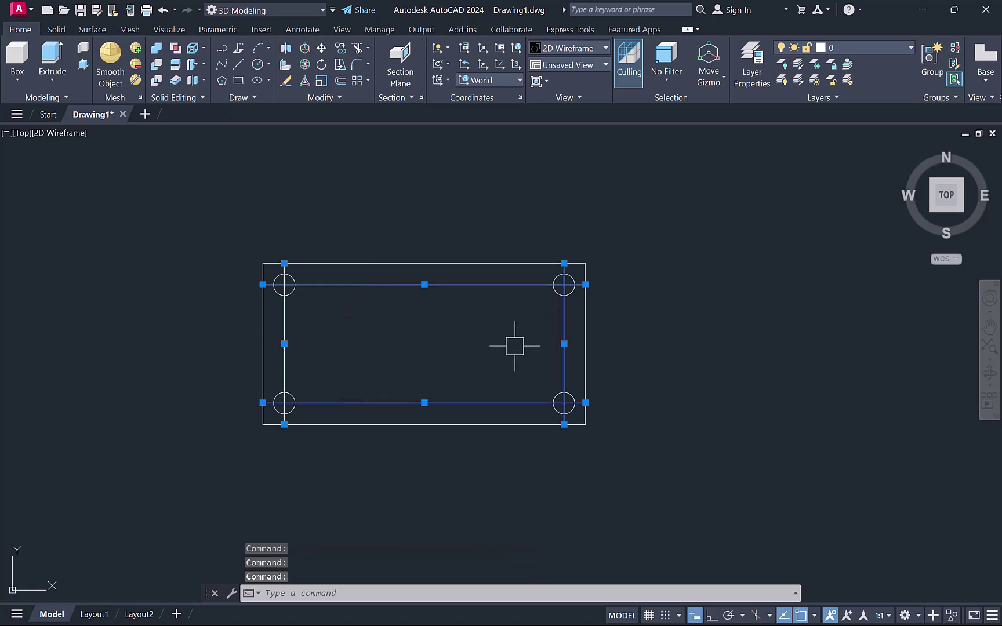
pyautogui.press('Delete')
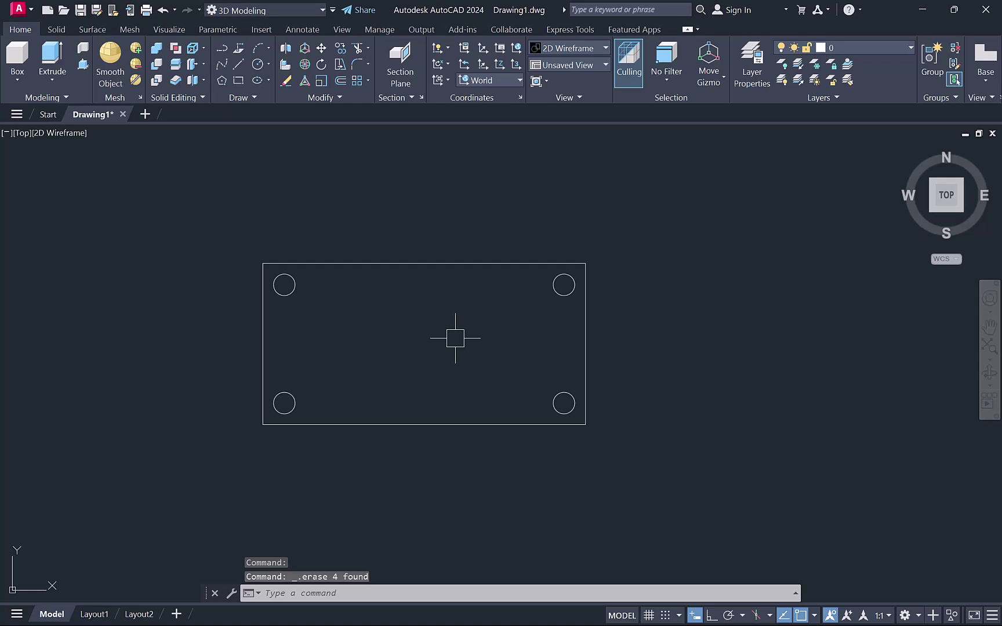
# - Join the four outer rectangle lines into a single polyline
pyautogui.write('j')
pyautogui.press('Return')
pyautogui.click(372, 263)
pyautogui.click(262, 327)
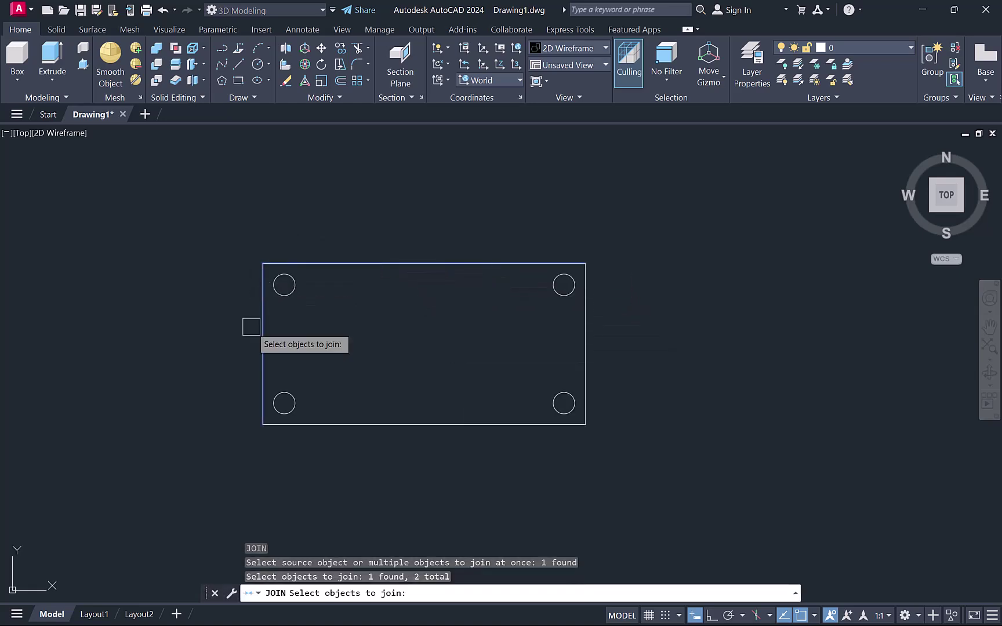
pyautogui.click(398, 423)
pyautogui.click(586, 344)
pyautogui.press('Return')
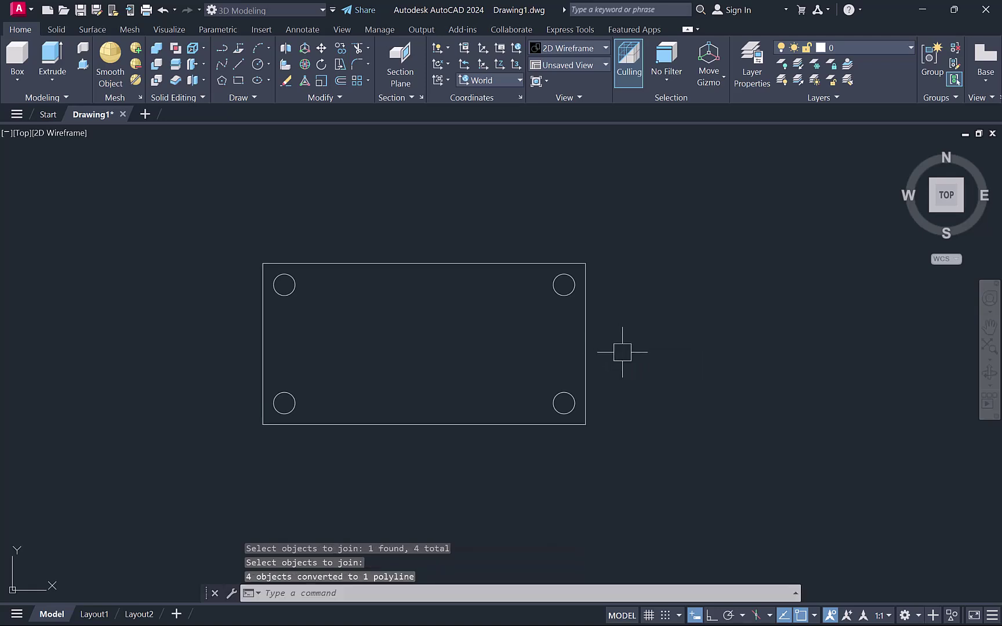
# - From the southwest isometric view, extrude the outline polyline 2 units into the table top
pyautogui.click(931, 208)
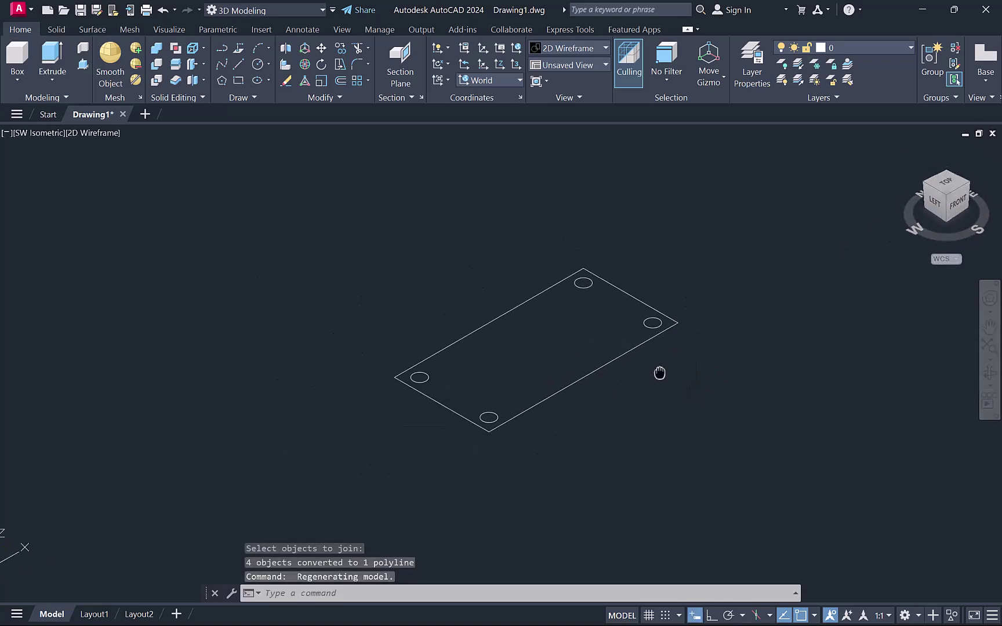
pyautogui.write('EXT')
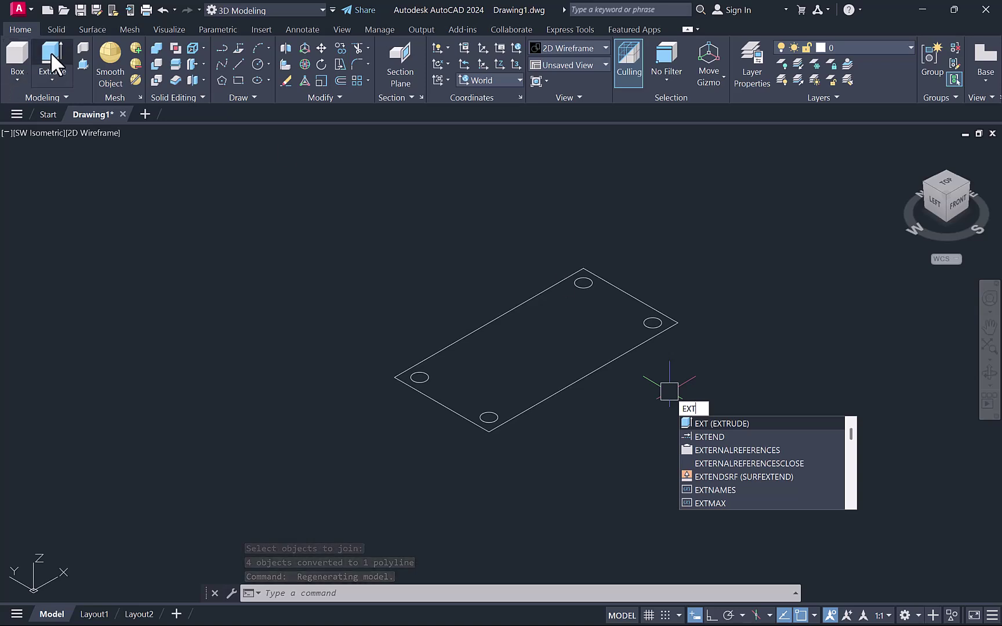
pyautogui.press('Escape')
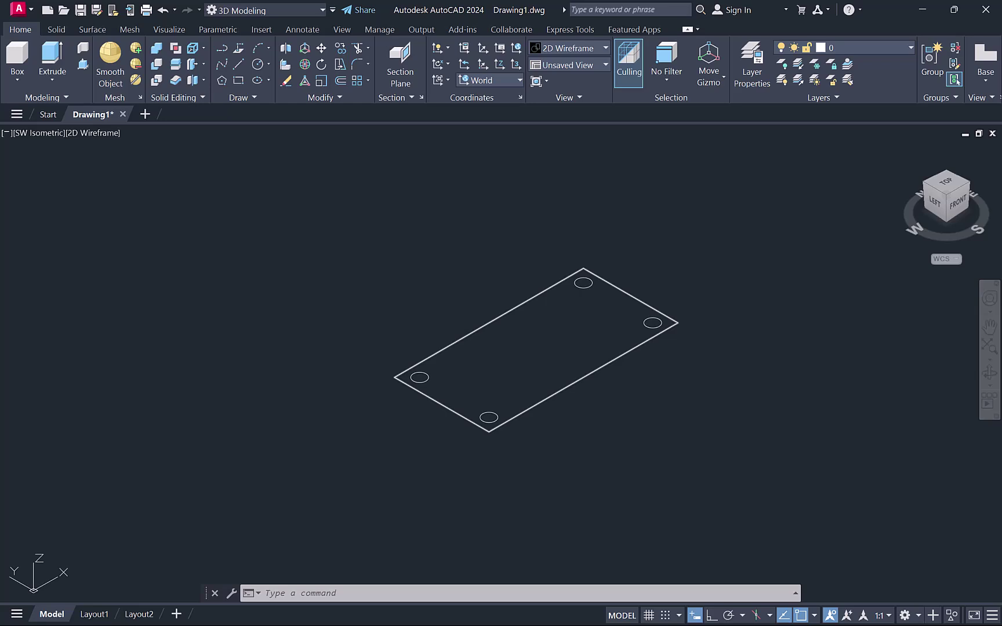
pyautogui.write('ext')
pyautogui.press('Return')
pyautogui.click(510, 336)
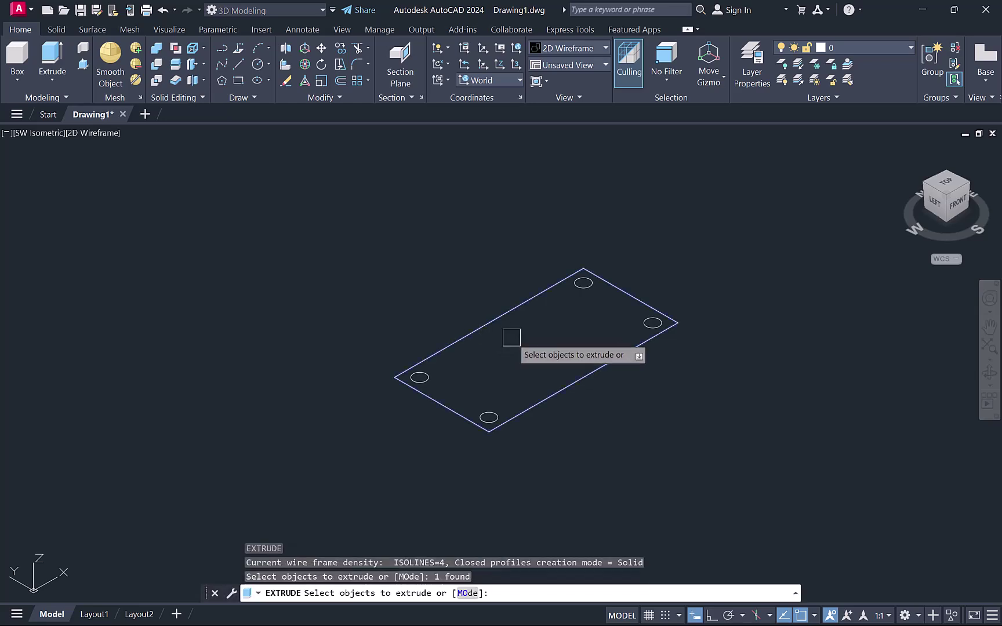
pyautogui.press('Return')
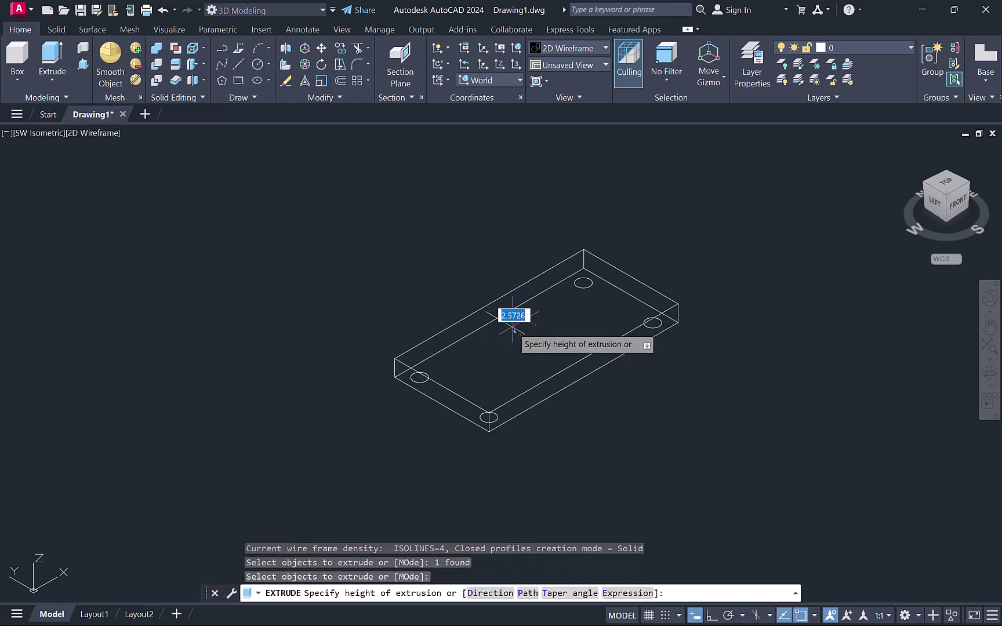
pyautogui.write('2')
pyautogui.press('Return')
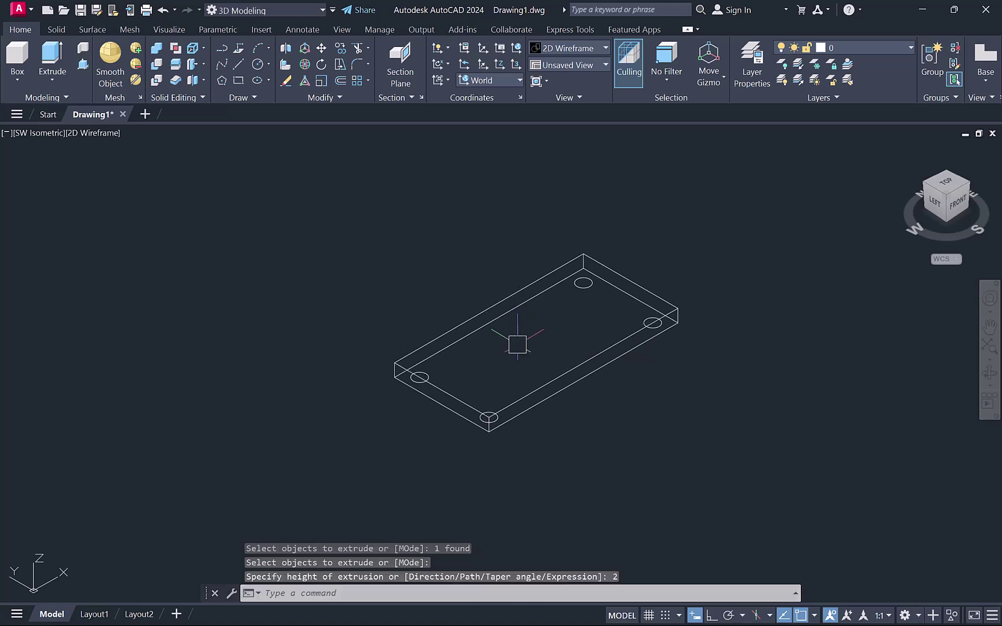
# - Extrude all four corner circles to a height of 12 for the legs
pyautogui.write('EXT')
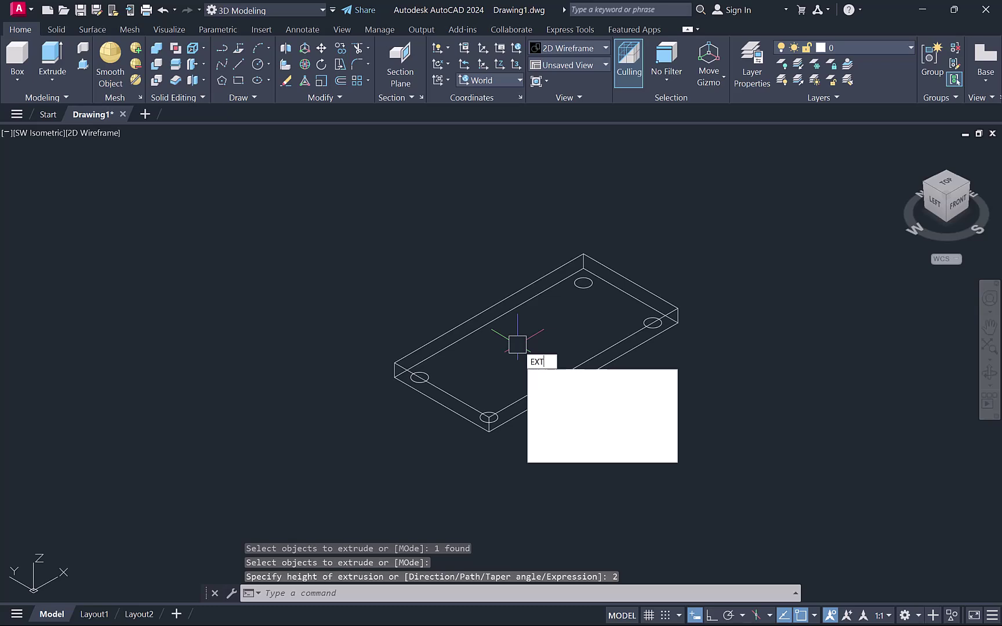
pyautogui.press('Return')
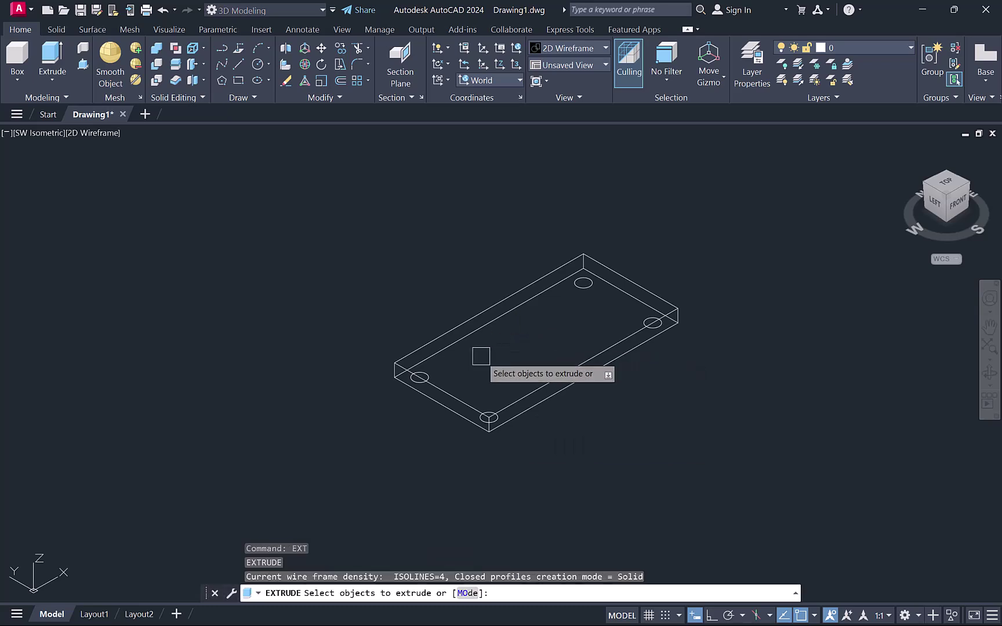
pyautogui.scroll(2, 429, 368)
pyautogui.click(429, 373)
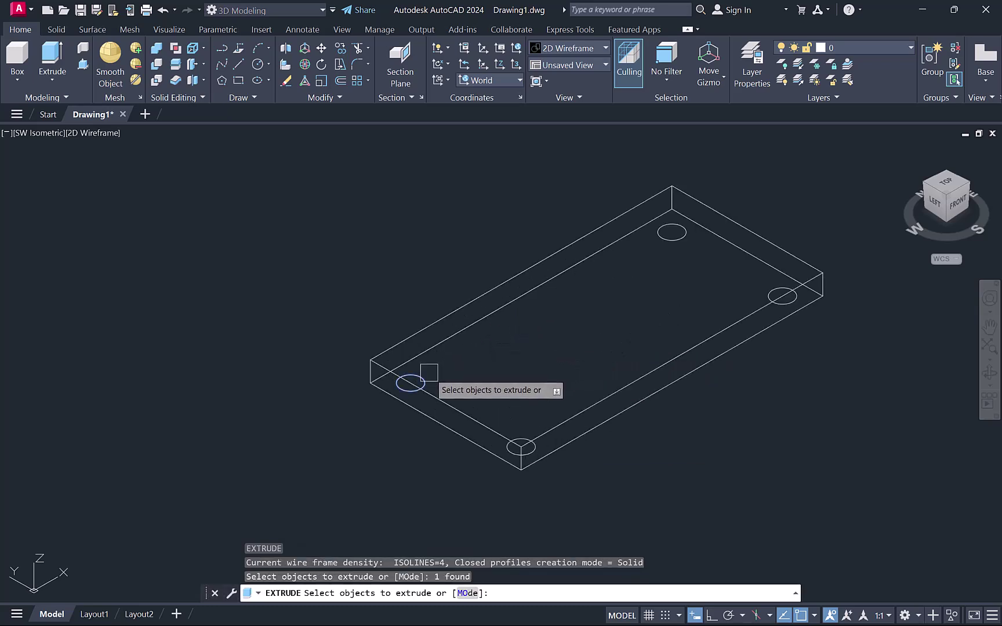
pyautogui.click(520, 440)
pyautogui.click(670, 244)
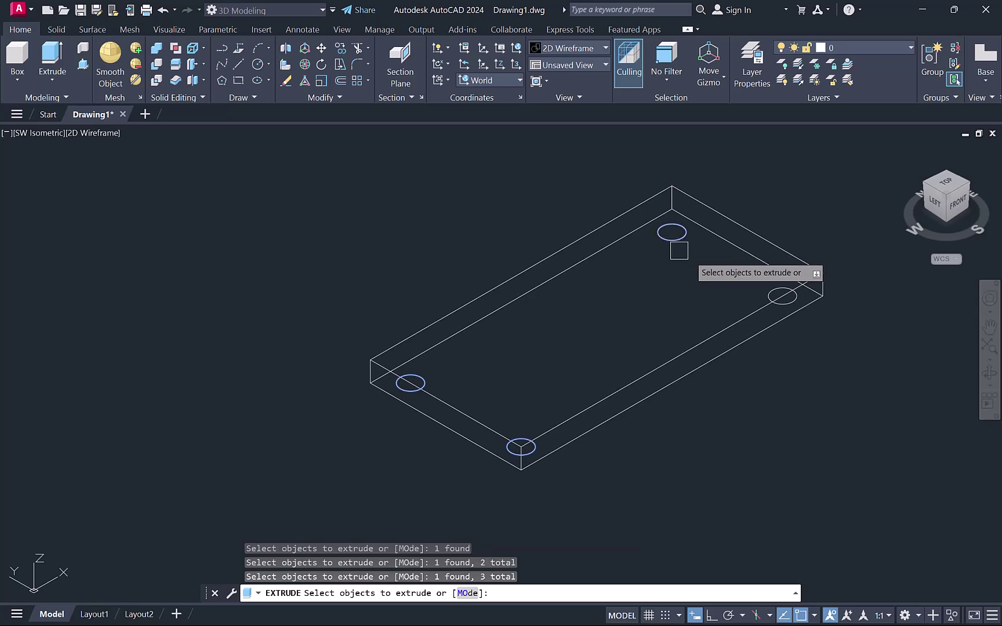
pyautogui.click(779, 293)
pyautogui.press('Return')
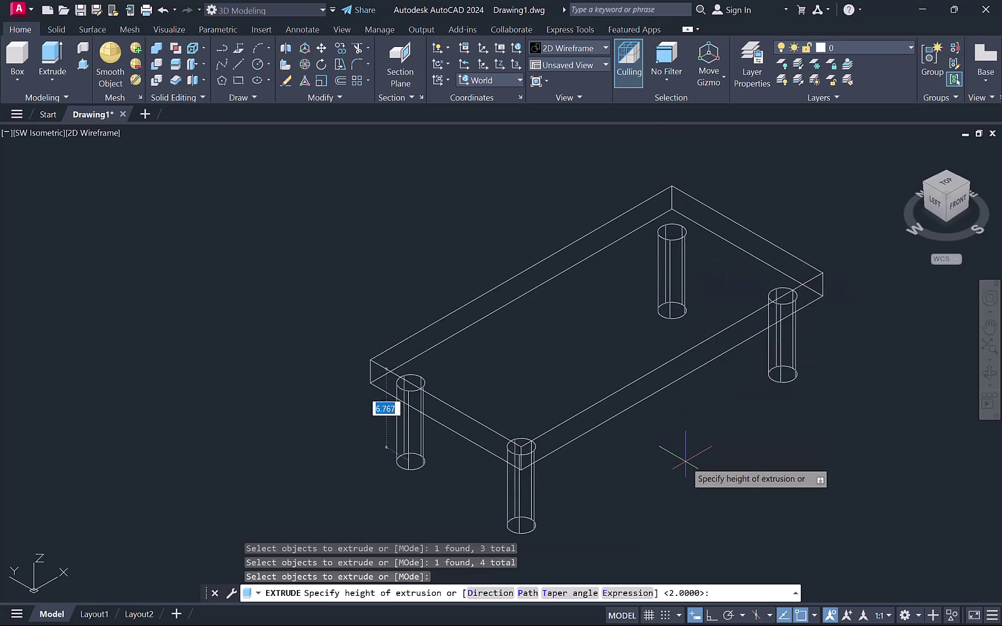
pyautogui.scroll(-2, 671, 416)
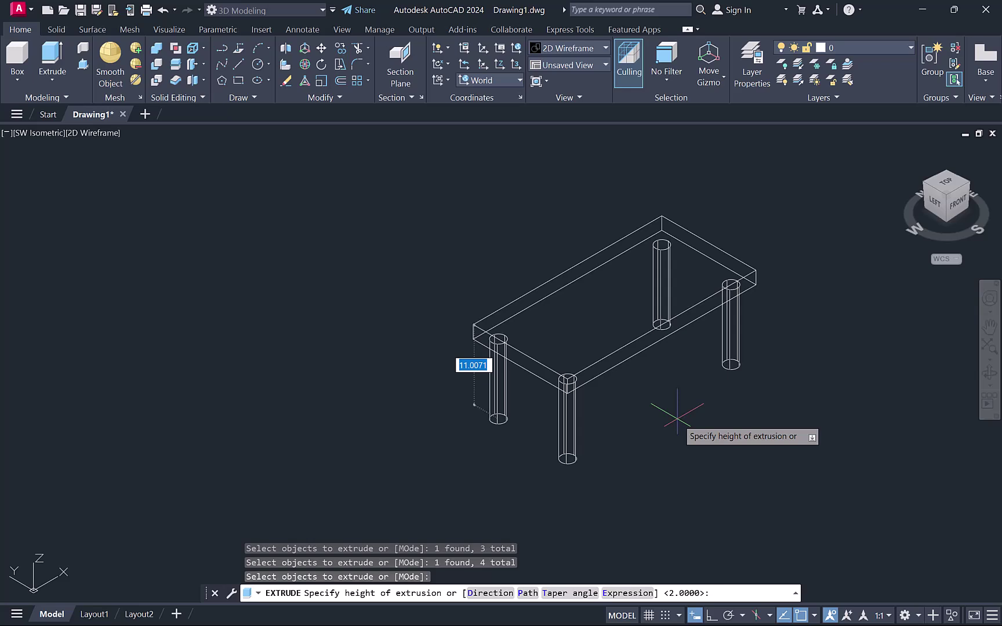
pyautogui.write('12')
pyautogui.press('Return')
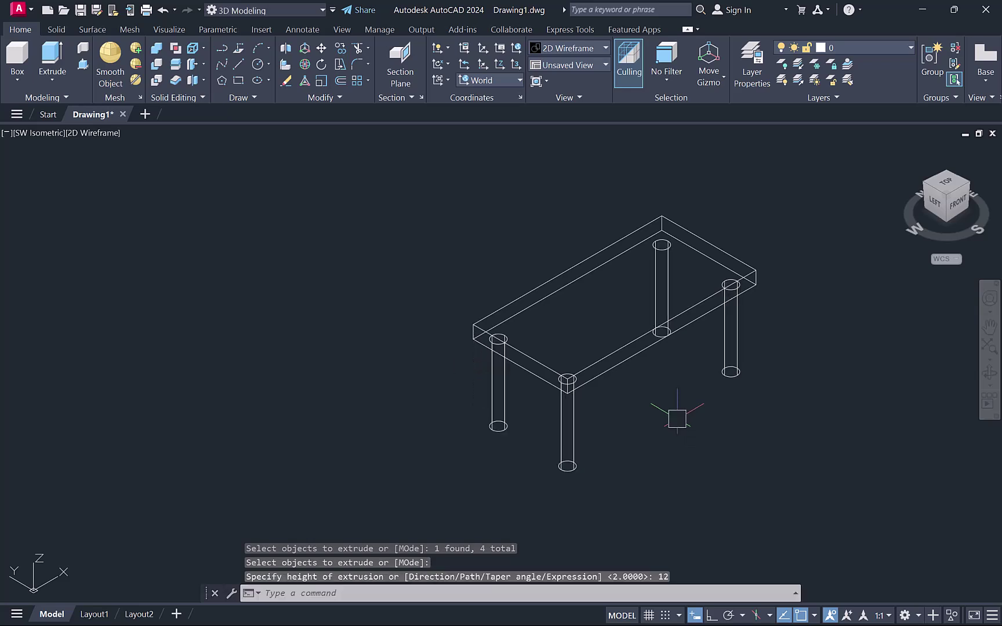
pyautogui.press('Escape')
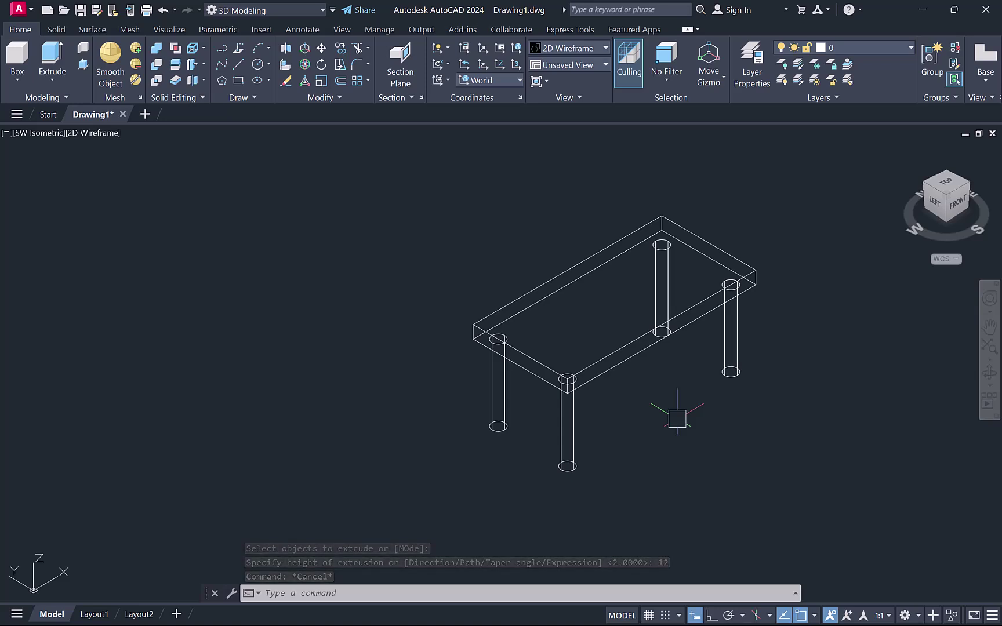
# - Union the table-top slab and four legs into one solid, then select it
pyautogui.write('UN')
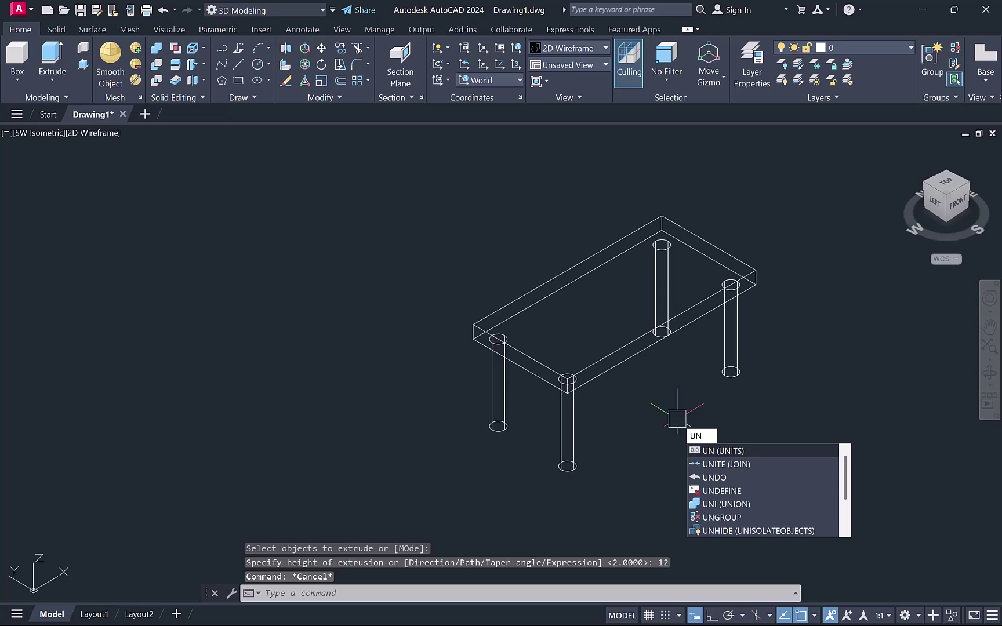
pyautogui.write('I')
pyautogui.click(721, 450)
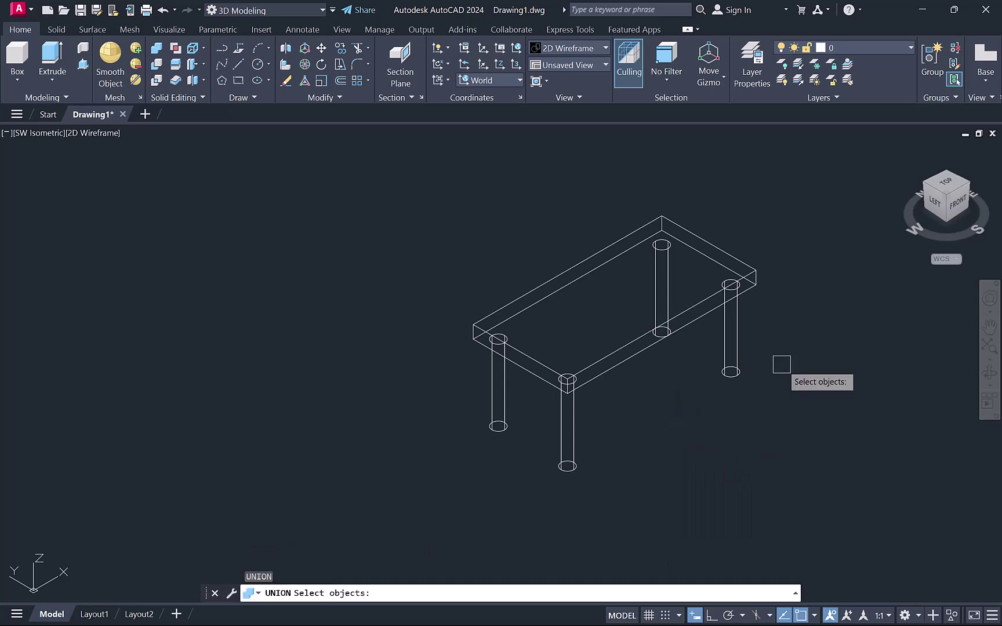
pyautogui.click(820, 224)
pyautogui.click(409, 482)
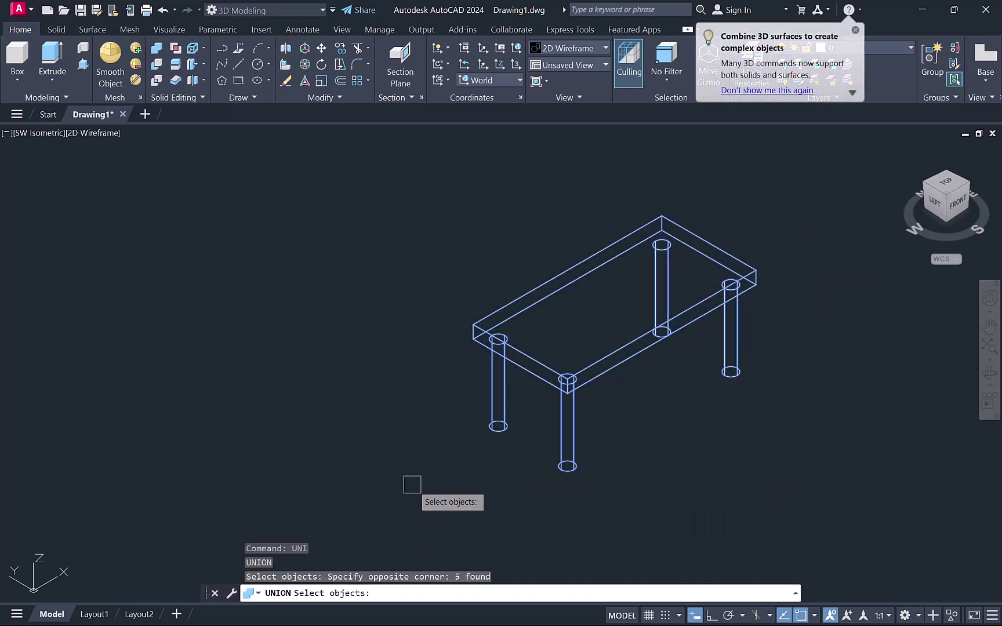
pyautogui.press('Return')
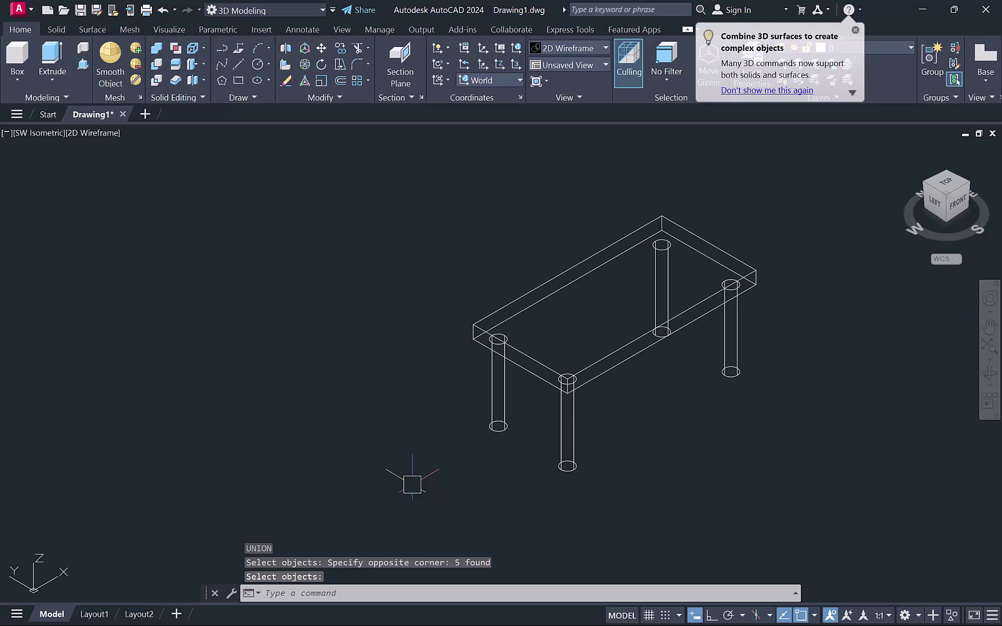
pyautogui.moveTo(508, 386); pyautogui.dragTo(472, 385, button='middle')
pyautogui.click(465, 373)
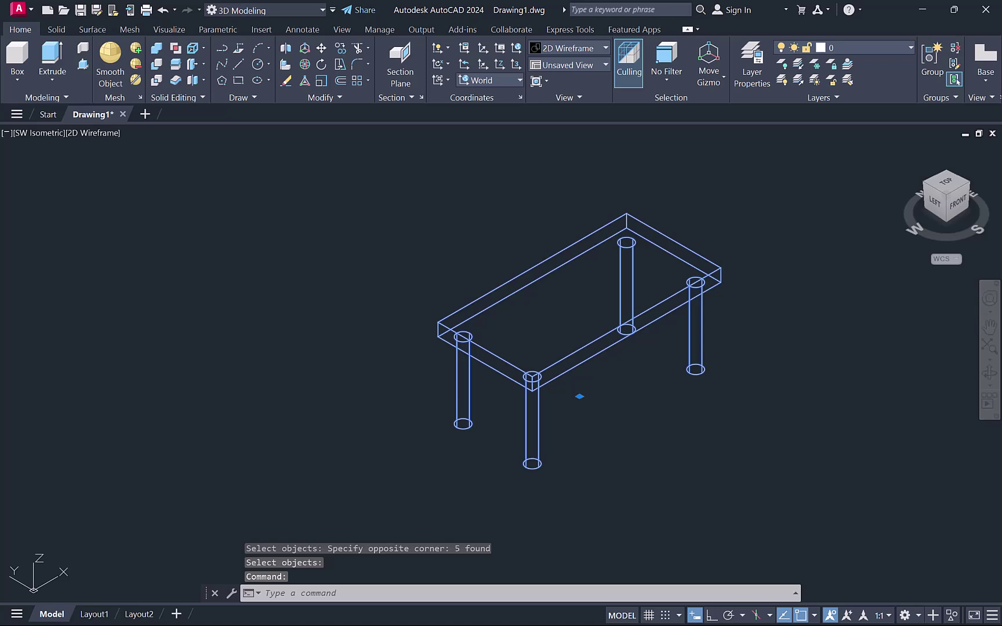
# - Set the table solid's colour to Green in the Properties palette
pyautogui.hotkey('ctrl', '1')
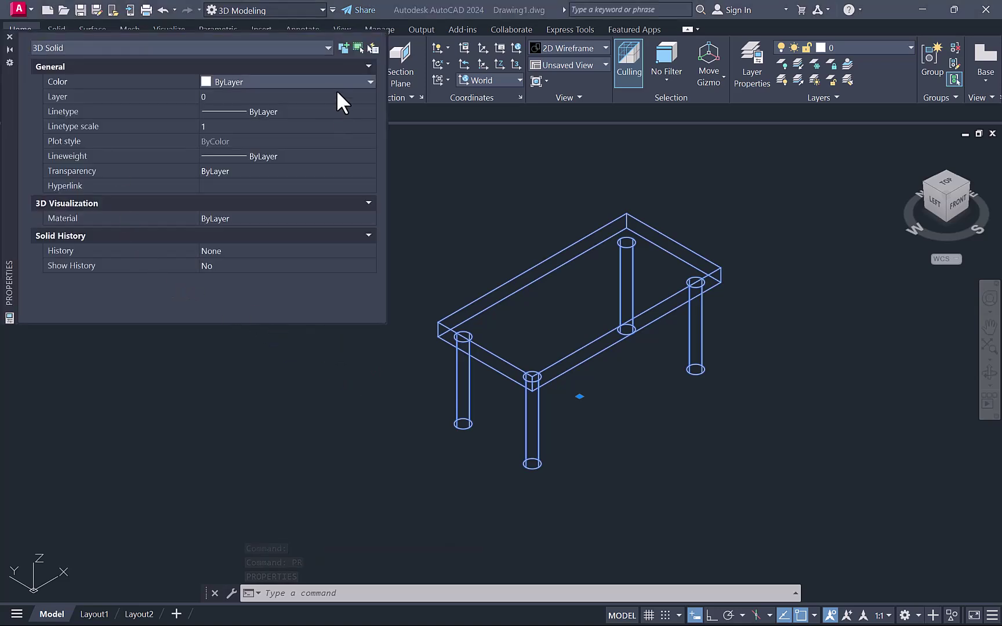
pyautogui.click(321, 81)
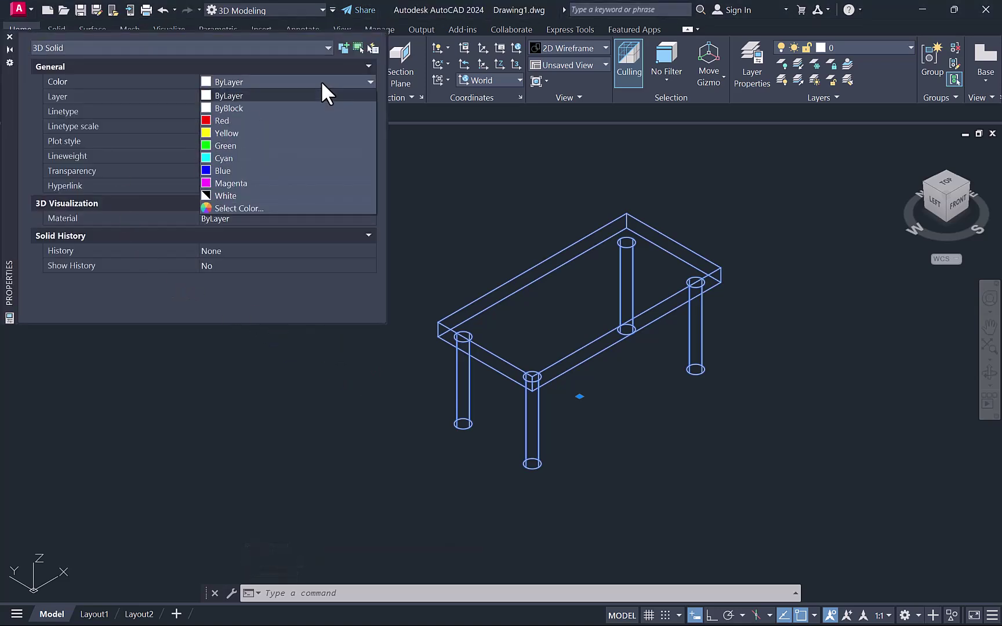
pyautogui.click(288, 144)
pyautogui.click(9, 37)
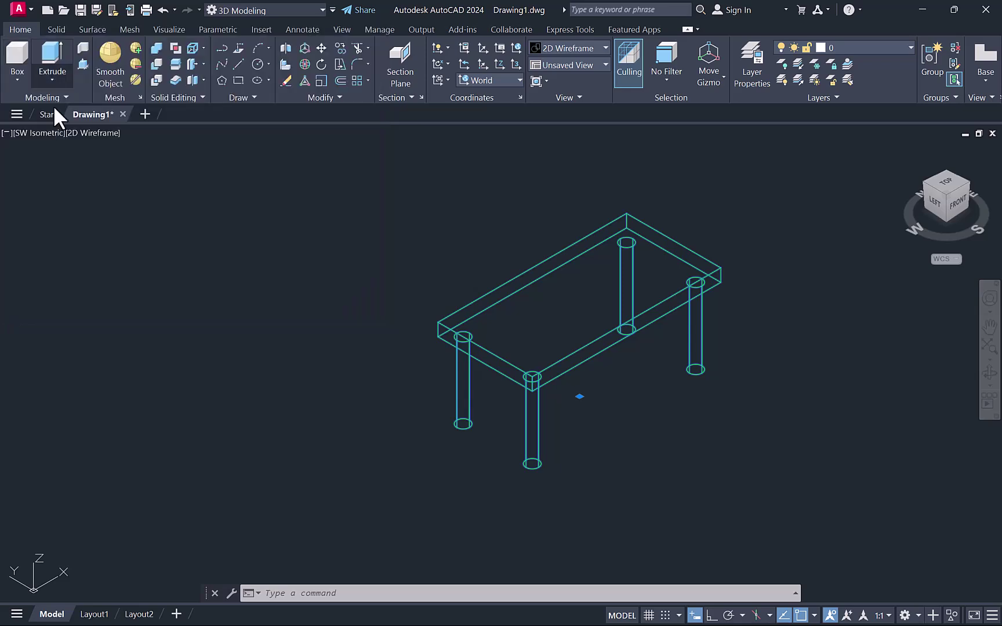
pyautogui.click(102, 133)
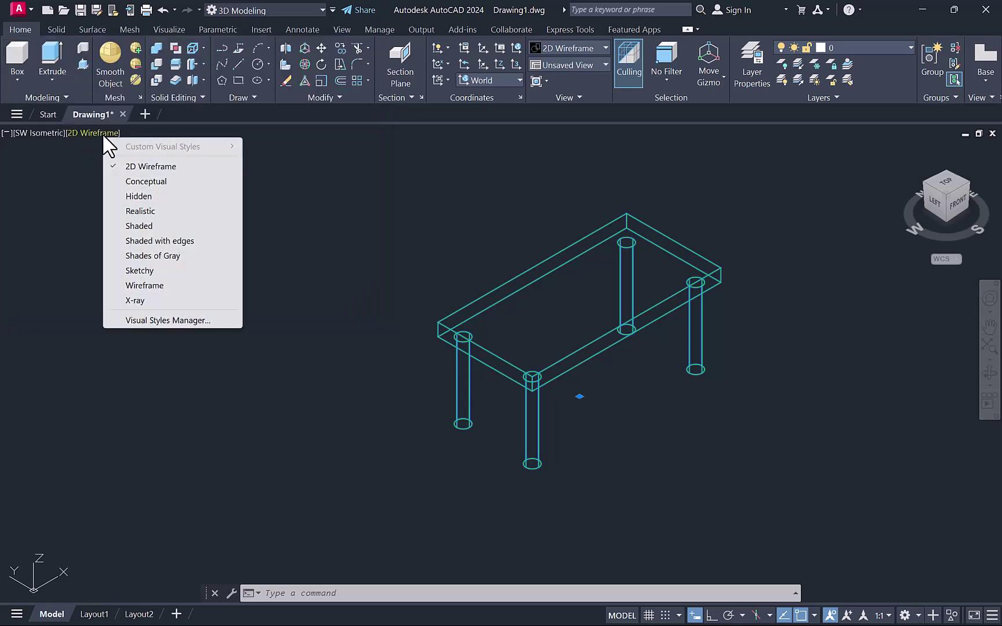
# - Switch the viewport to the Conceptual visual style and reposition the shaded table
pyautogui.click(142, 182)
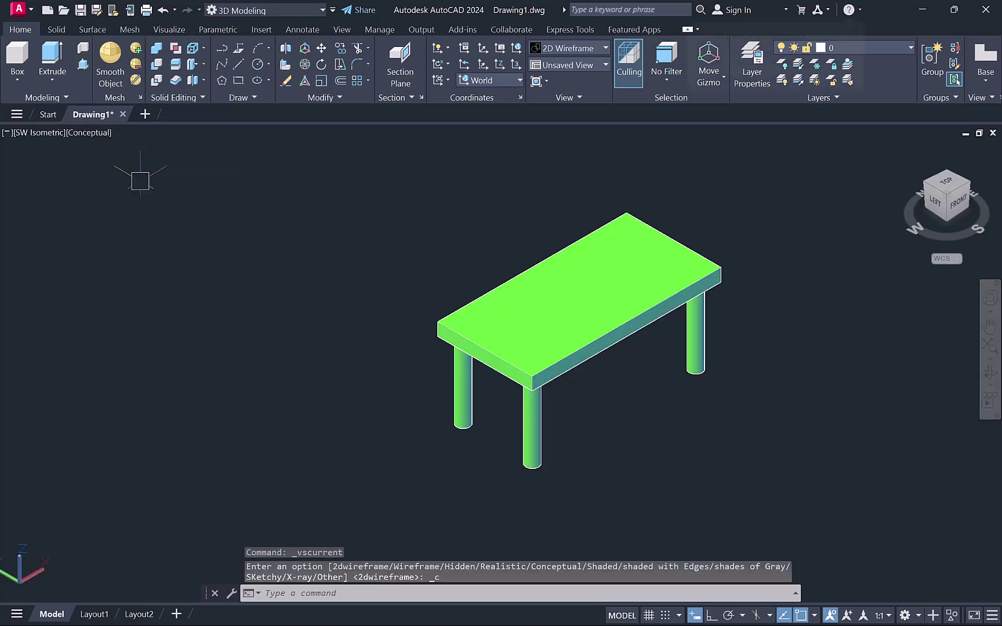
pyautogui.moveTo(442, 318)
pyautogui.mouseDown(button='middle')
pyautogui.moveTo(294, 333)
pyautogui.moveTo(347, 331)
pyautogui.moveTo(458, 239)
pyautogui.moveTo(528, 248)
pyautogui.moveTo(253, 360)
pyautogui.moveTo(474, 360)
pyautogui.moveTo(337, 367)
pyautogui.moveTo(203, 309)
pyautogui.moveTo(488, 398)
pyautogui.moveTo(458, 419)
pyautogui.moveTo(421, 413)
pyautogui.moveTo(387, 401)
pyautogui.moveTo(651, 387)
pyautogui.moveTo(665, 402)
pyautogui.mouseUp(button='middle')
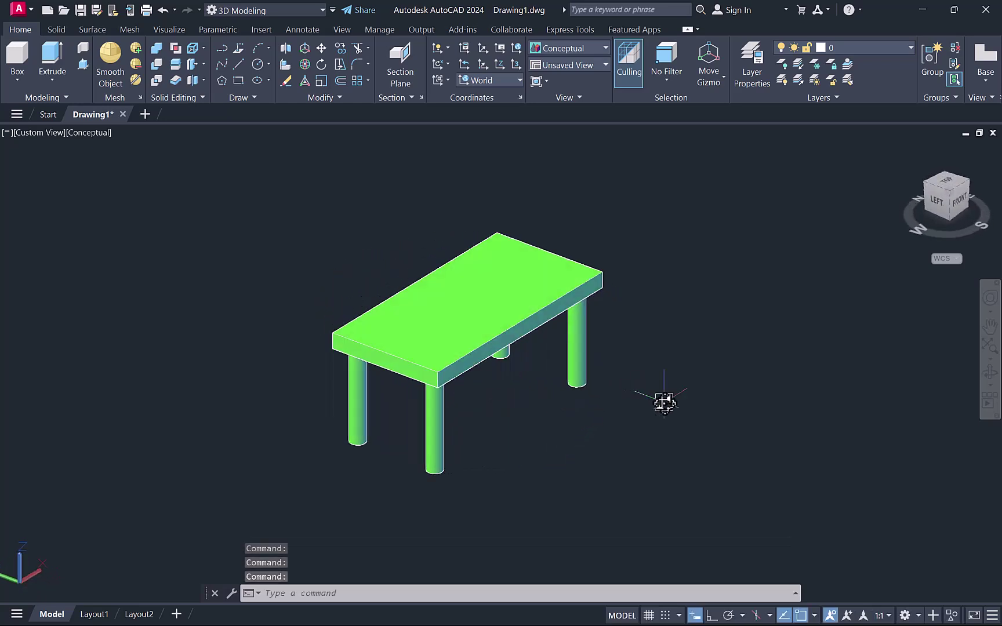